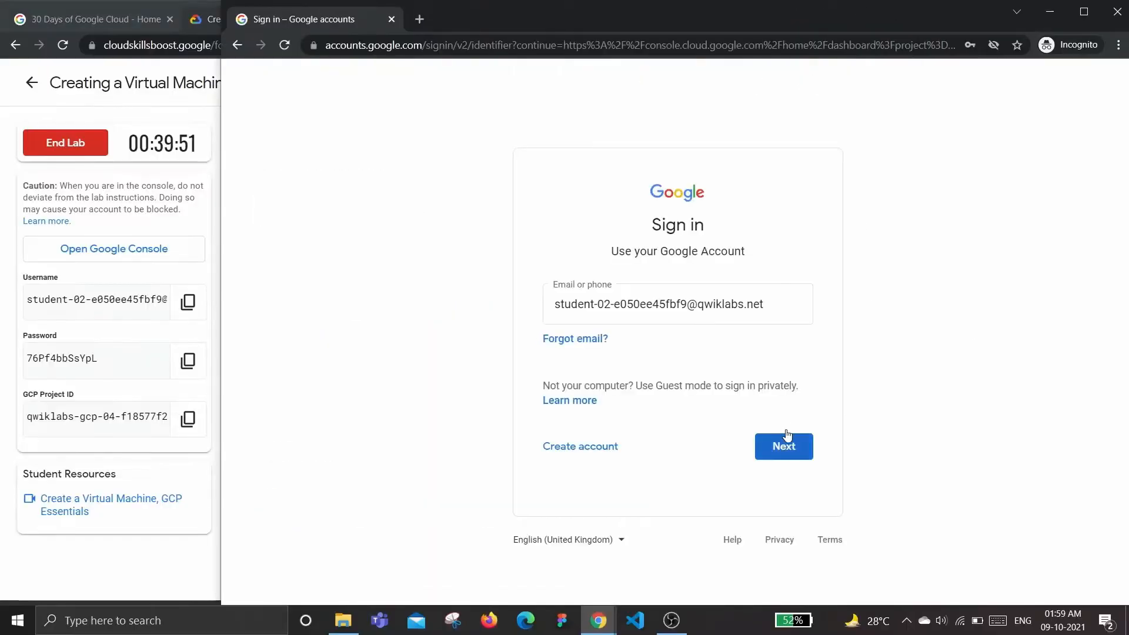
Sign in to the Google account by entering the lab account's password
click(786, 440)
key(ctrl+v)
key(Return)
click(727, 462)
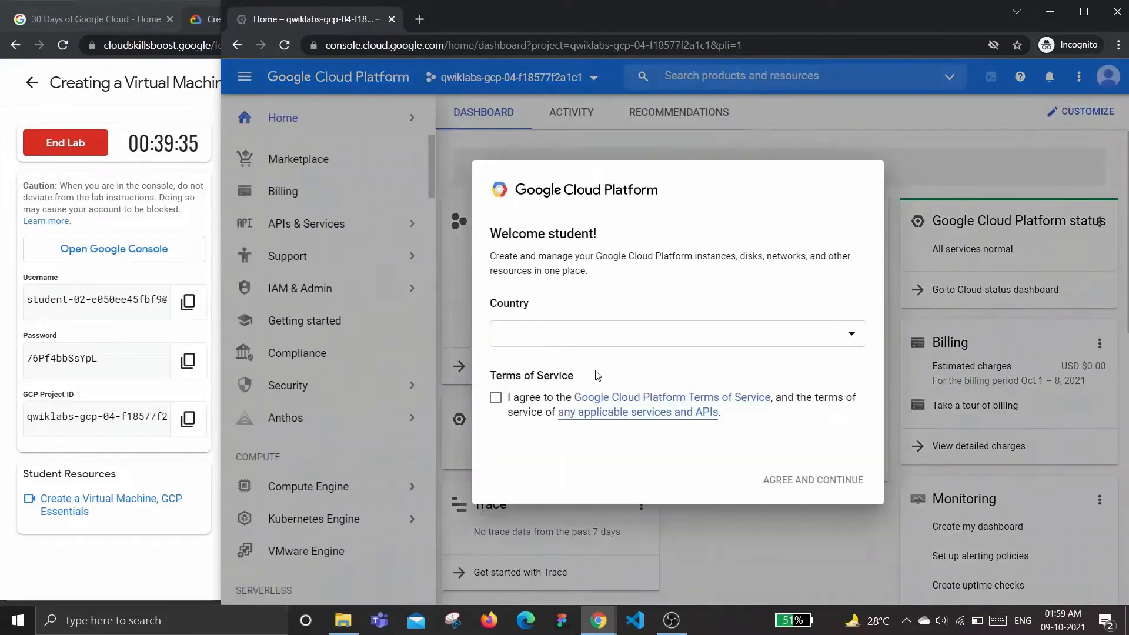
Agree to the Google Cloud Platform Terms of Service and continue to the console
click(496, 397)
click(787, 479)
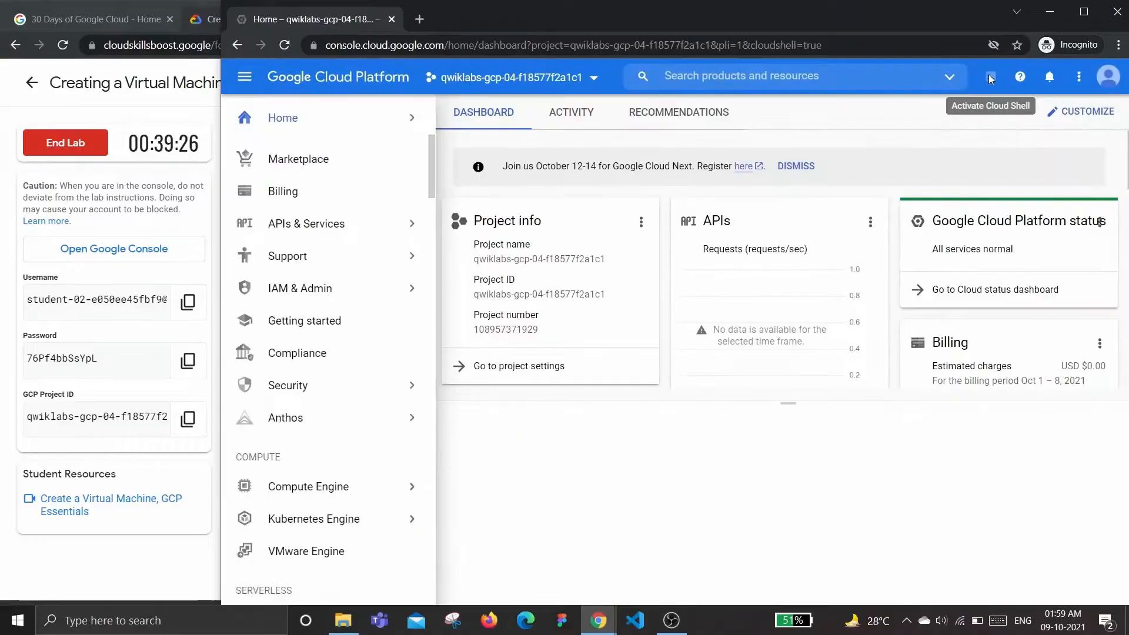
Activate Cloud Shell for the project and return to the lab instructions window
click(990, 77)
click(461, 576)
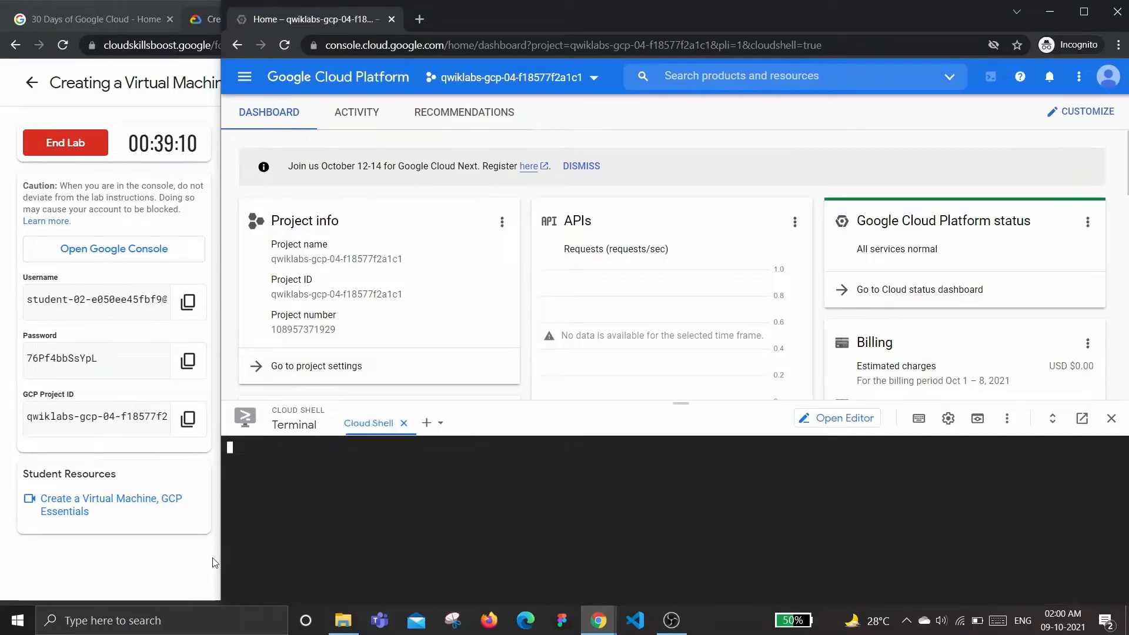
click(214, 561)
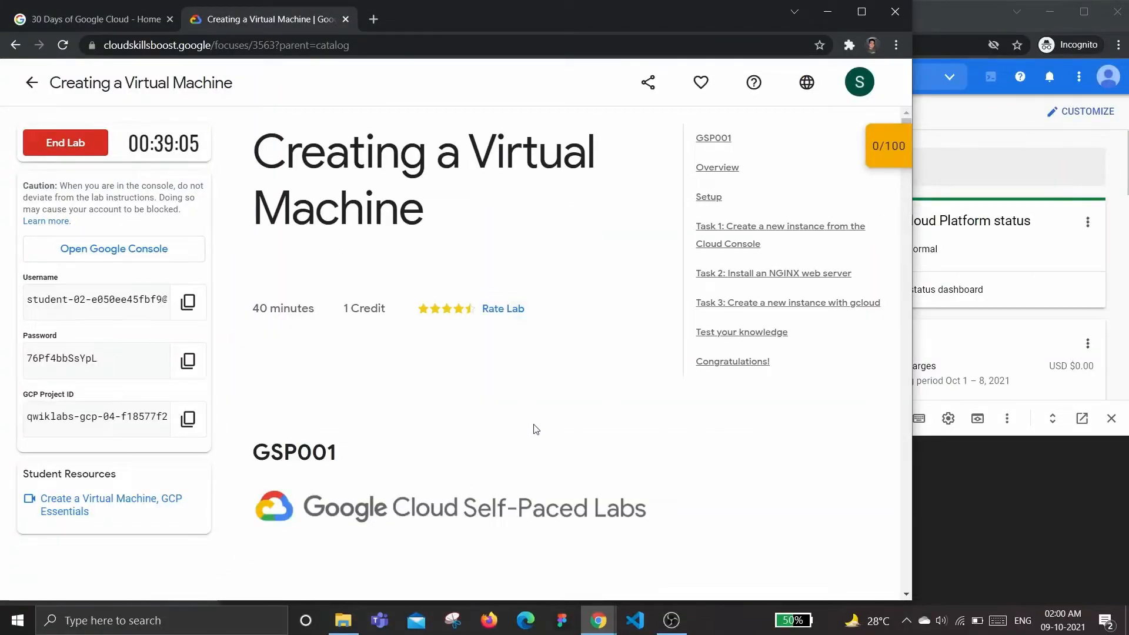
Read the Task 1 instructions for creating a new instance from the Cloud Console
scroll(536, 429, down, 5)
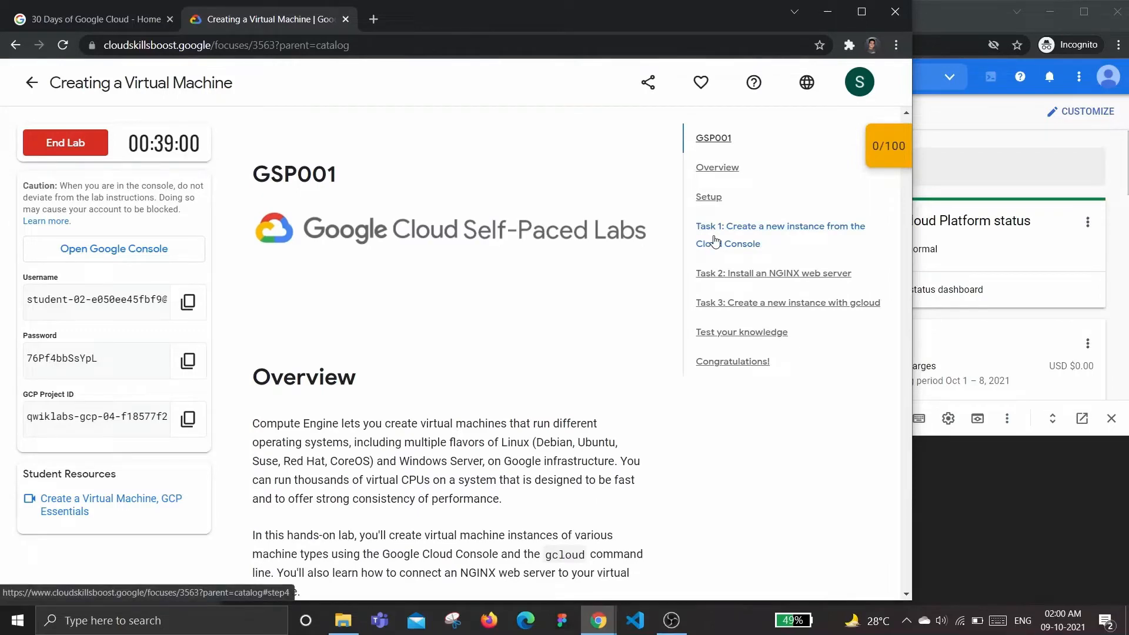
click(715, 241)
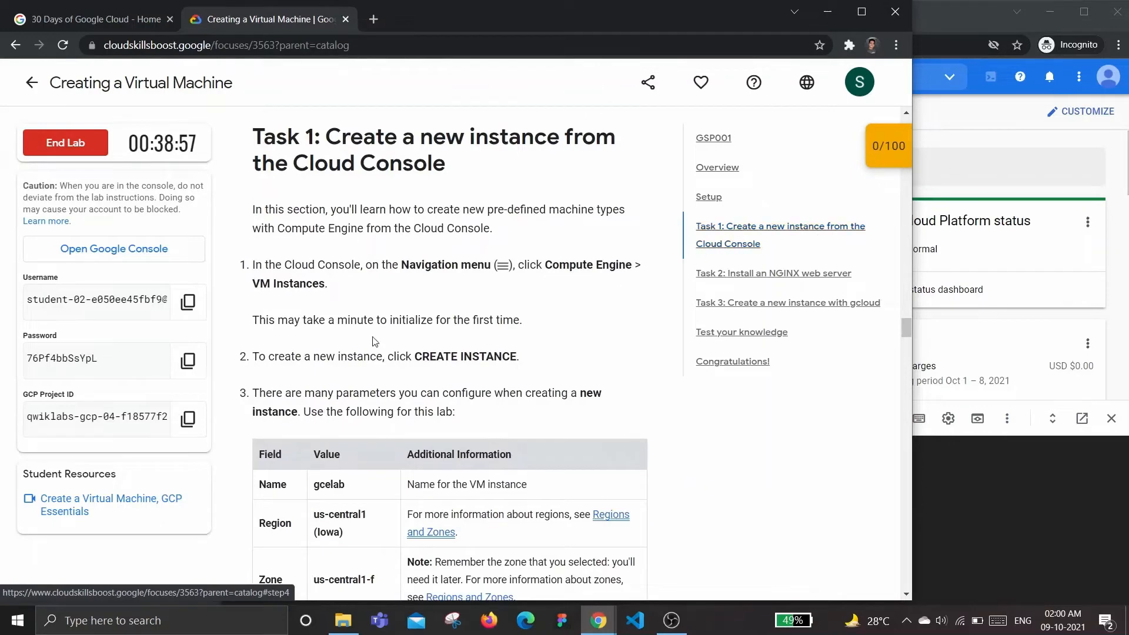
scroll(469, 316, down, 2)
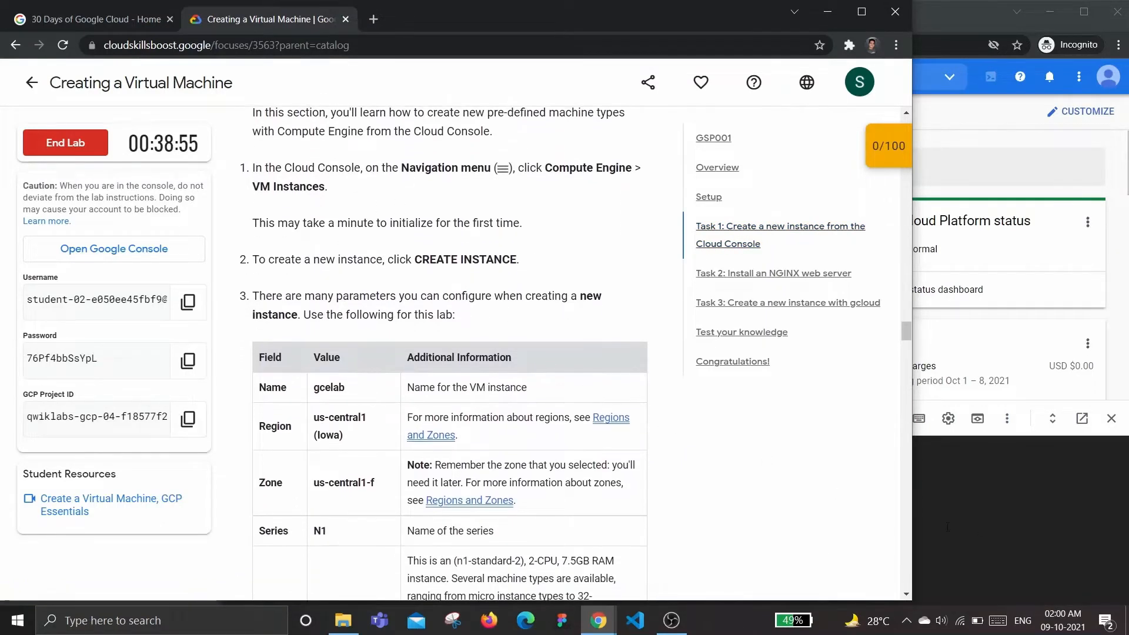
Open Compute Engine from the console's navigation menu
key(alt+Tab)
click(245, 77)
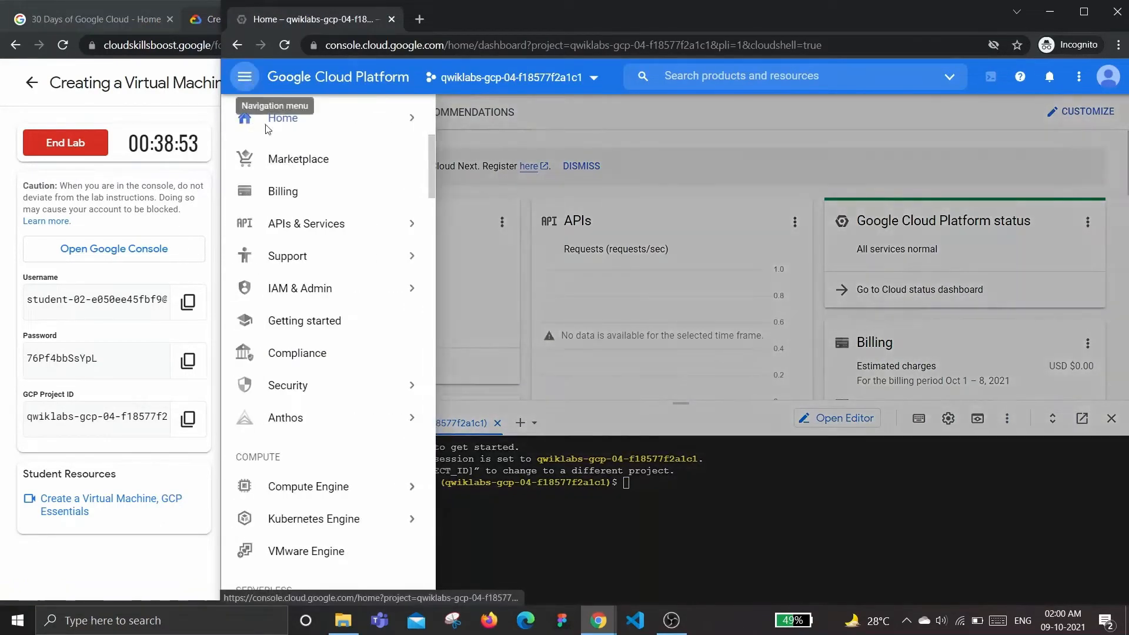
scroll(352, 382, down, 2)
mouse_move(306, 361)
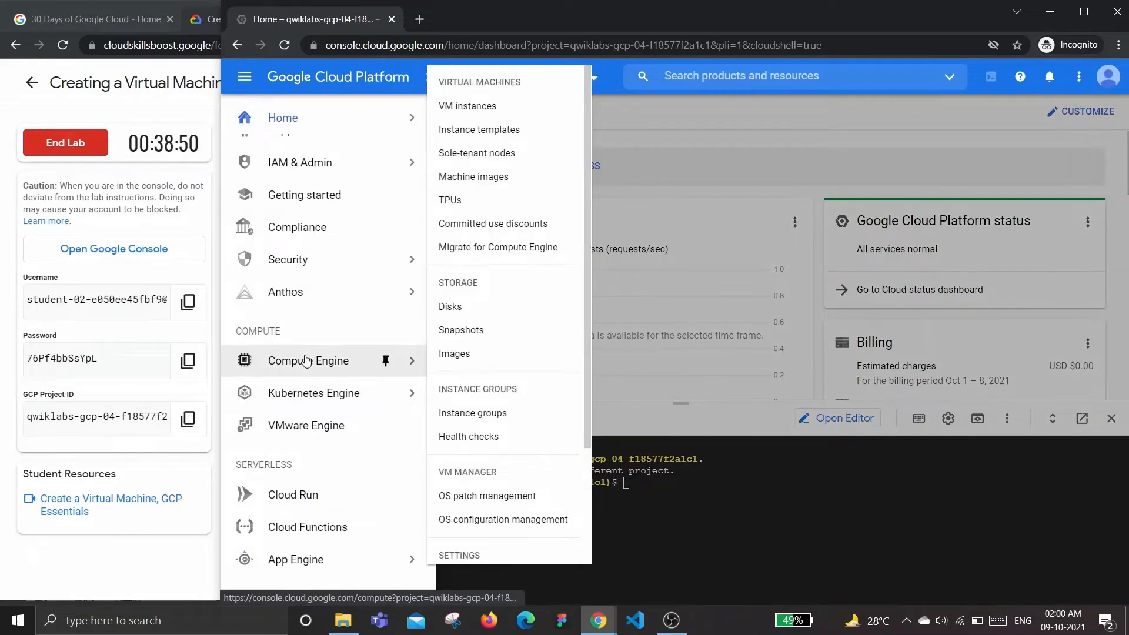
click(309, 361)
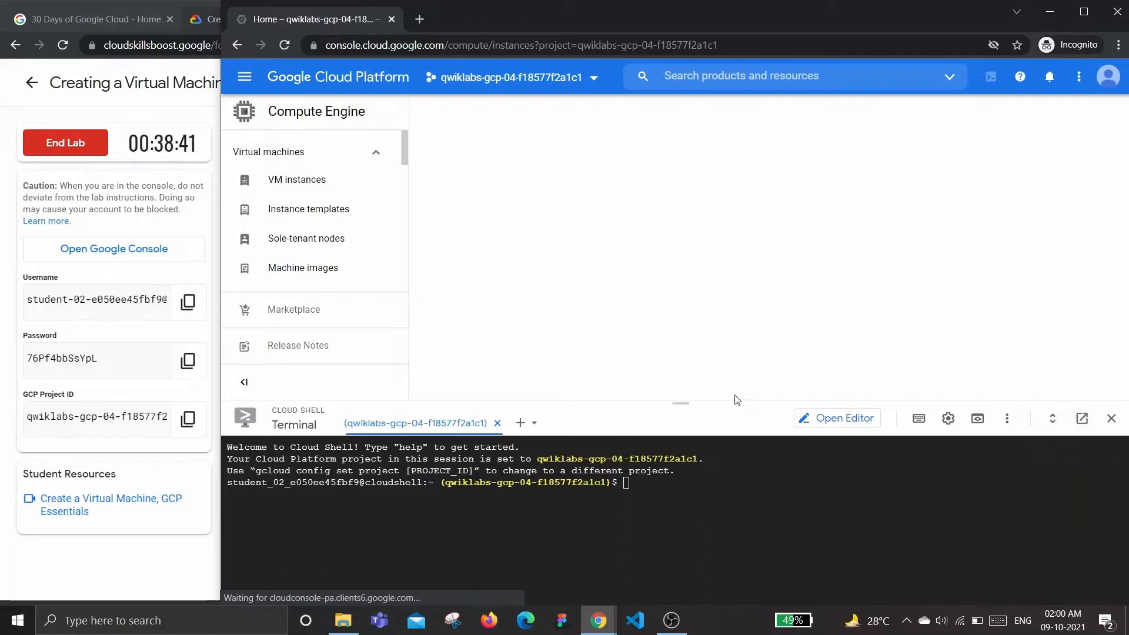
Go to VM instances and start creating a new instance
drag(689, 425, 673, 584)
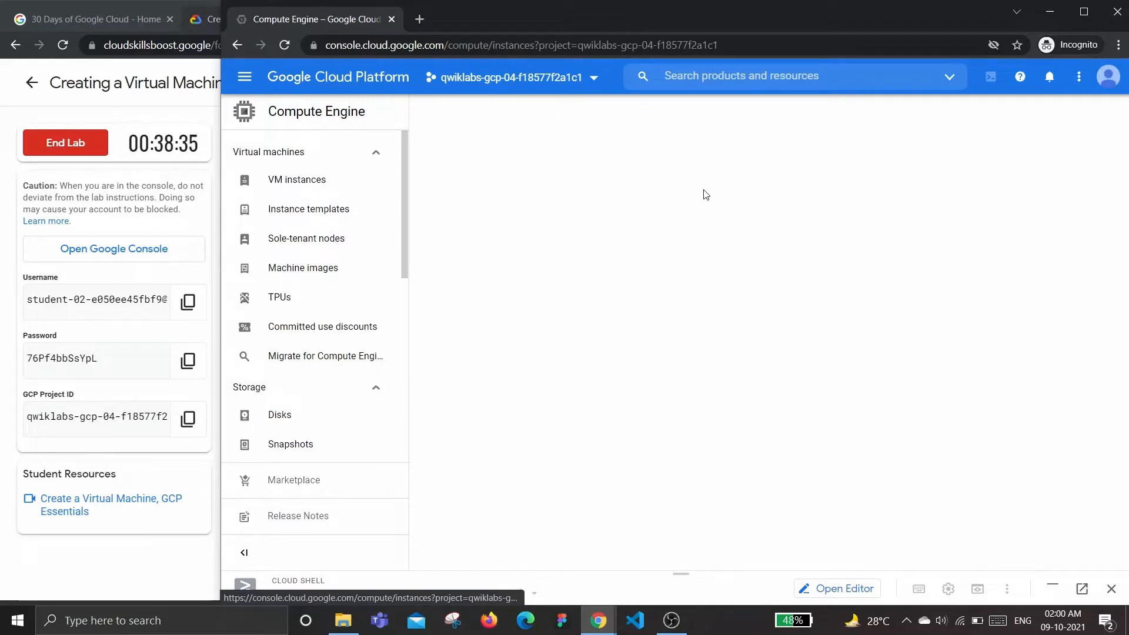
click(303, 183)
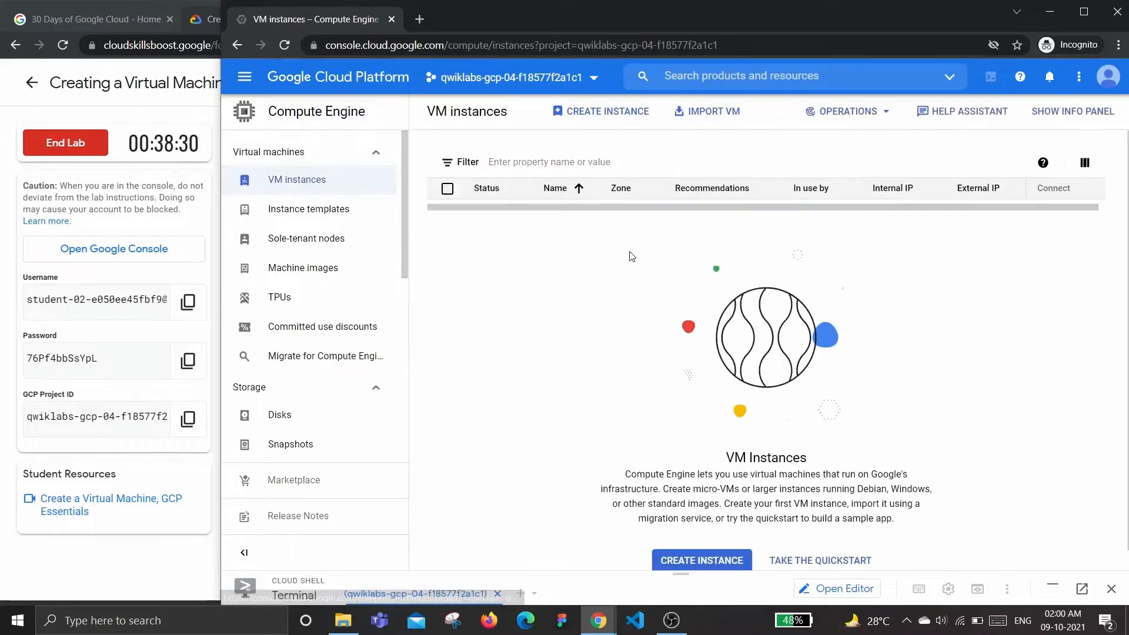
click(599, 113)
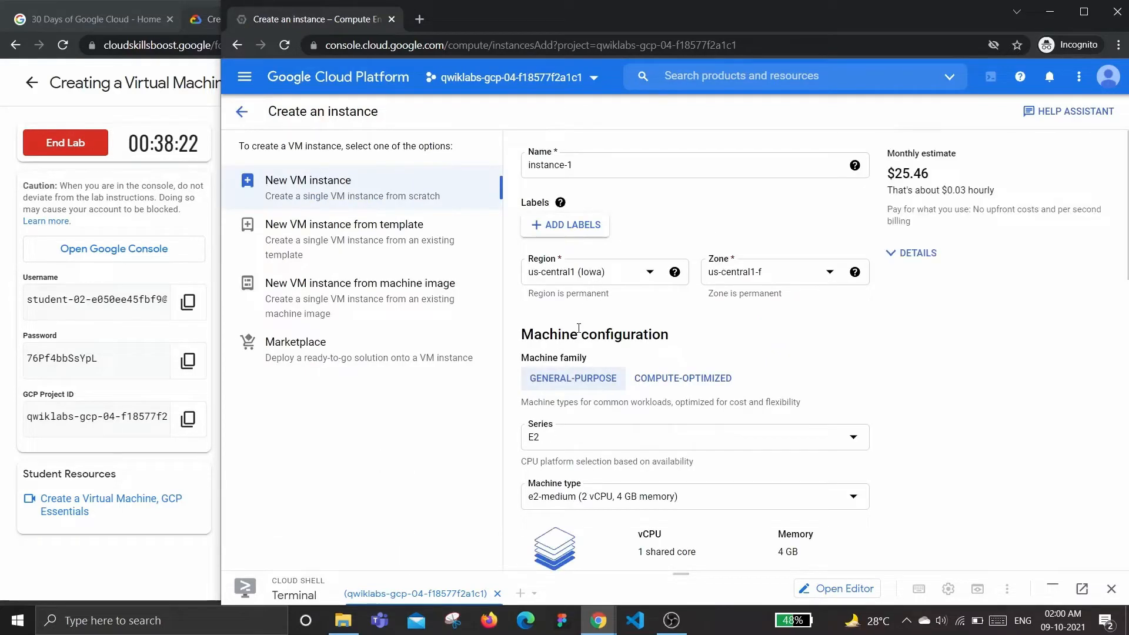
Arrange the lab instructions and console windows side by side
click(111, 525)
drag(619, 18, 384, 19)
click(817, 234)
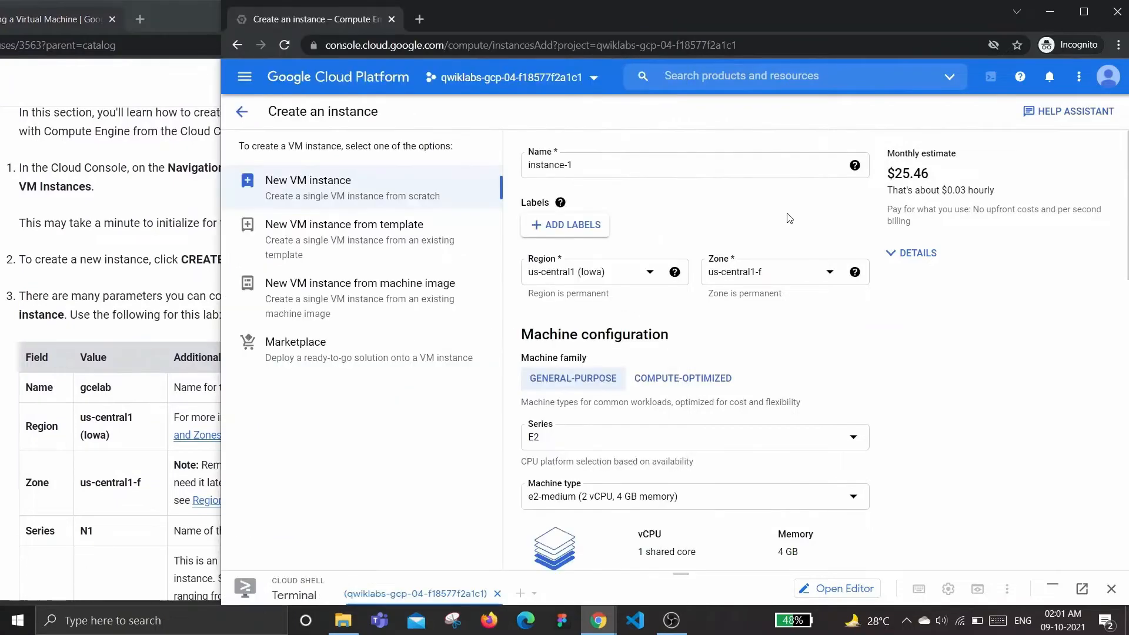
drag(216, 295, 424, 307)
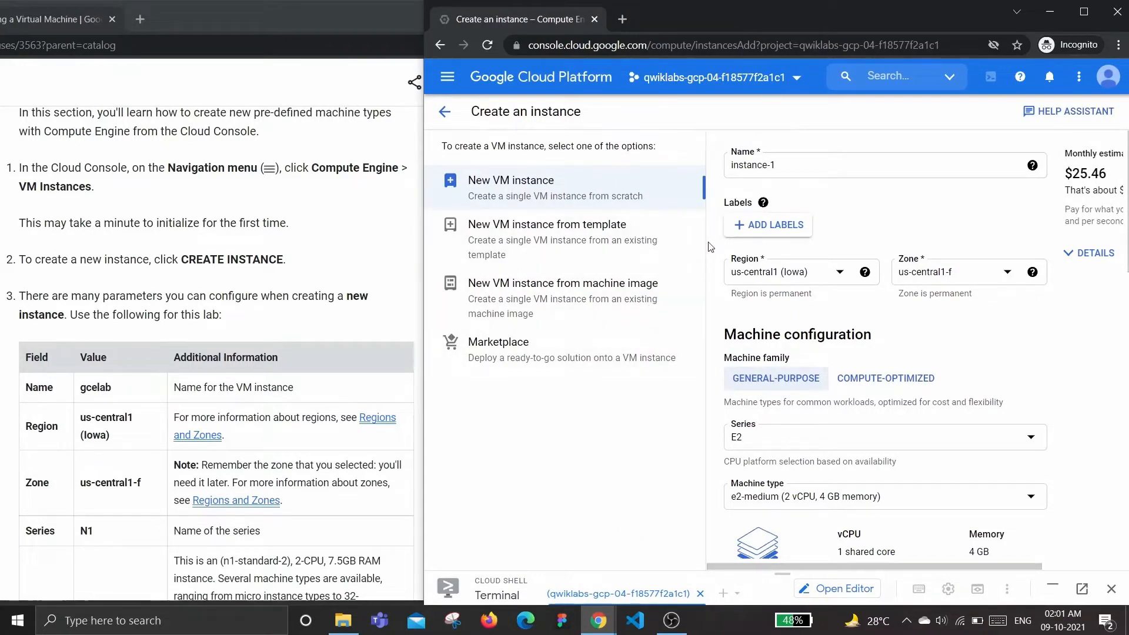
Set the instance name to gcelab, copied from the lab instructions table
scroll(180, 347, down, 1)
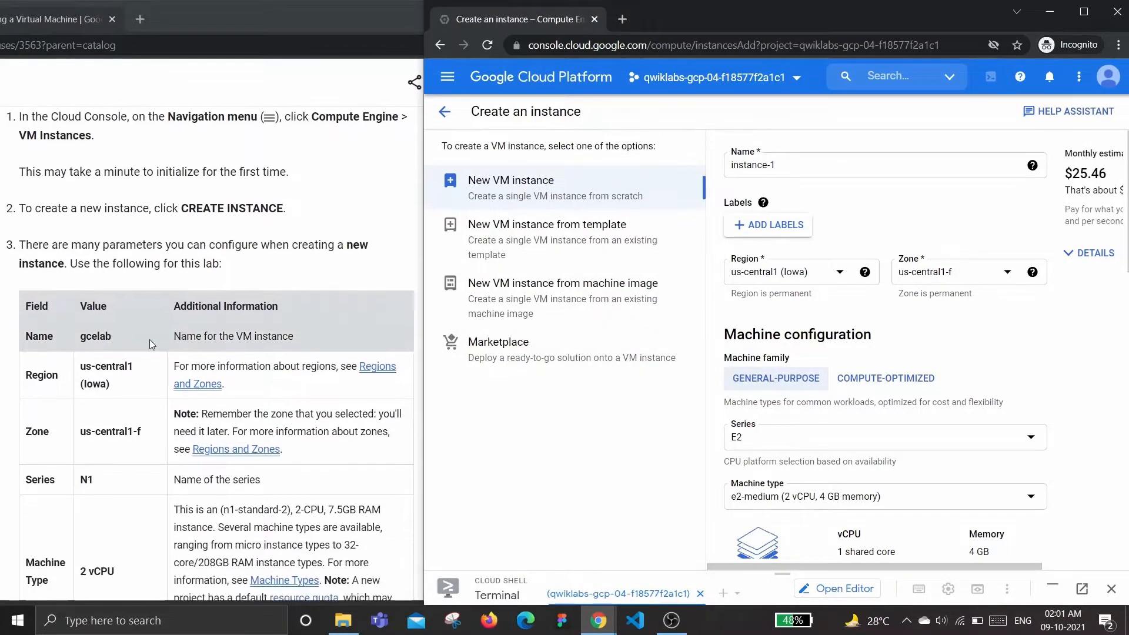
double_click(101, 334)
key(ctrl+c)
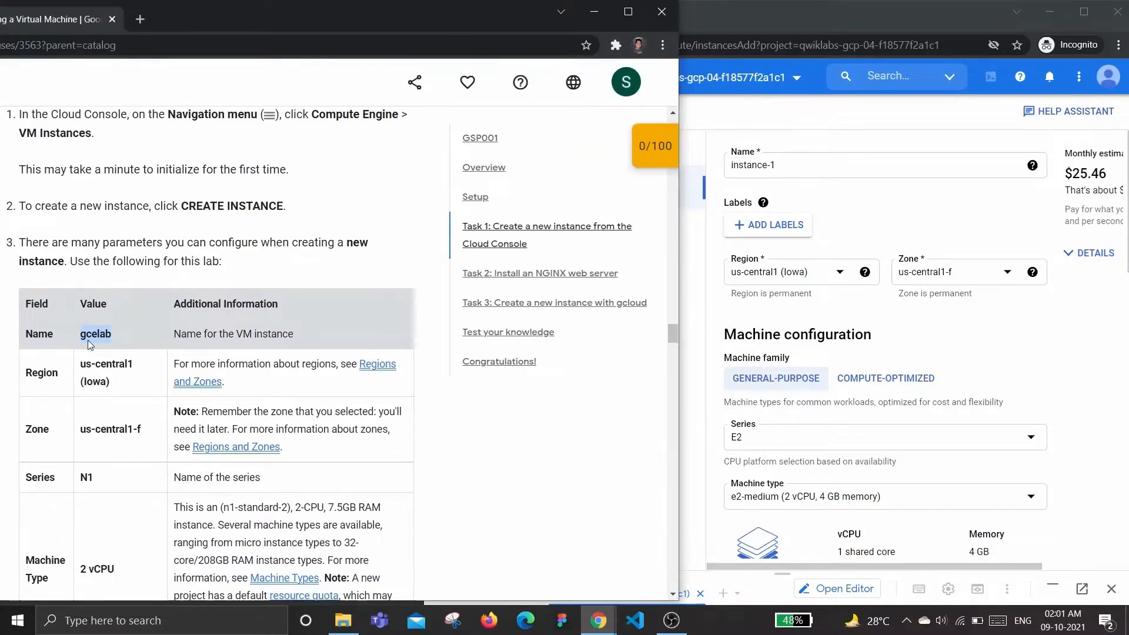
triple_click(804, 167)
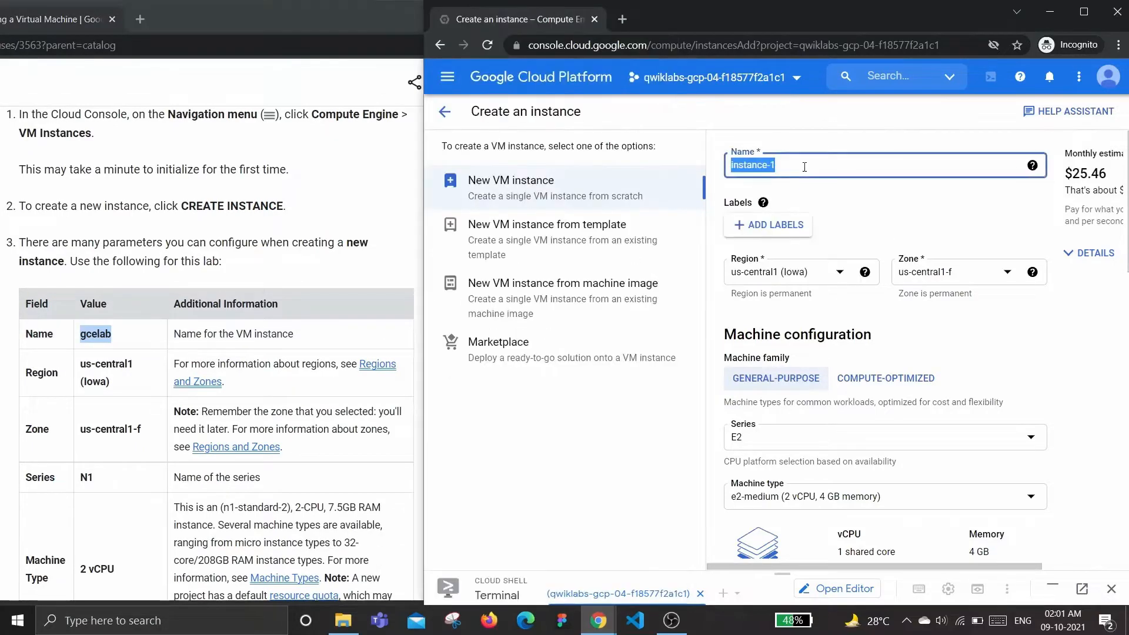
key(ctrl+v)
click(777, 142)
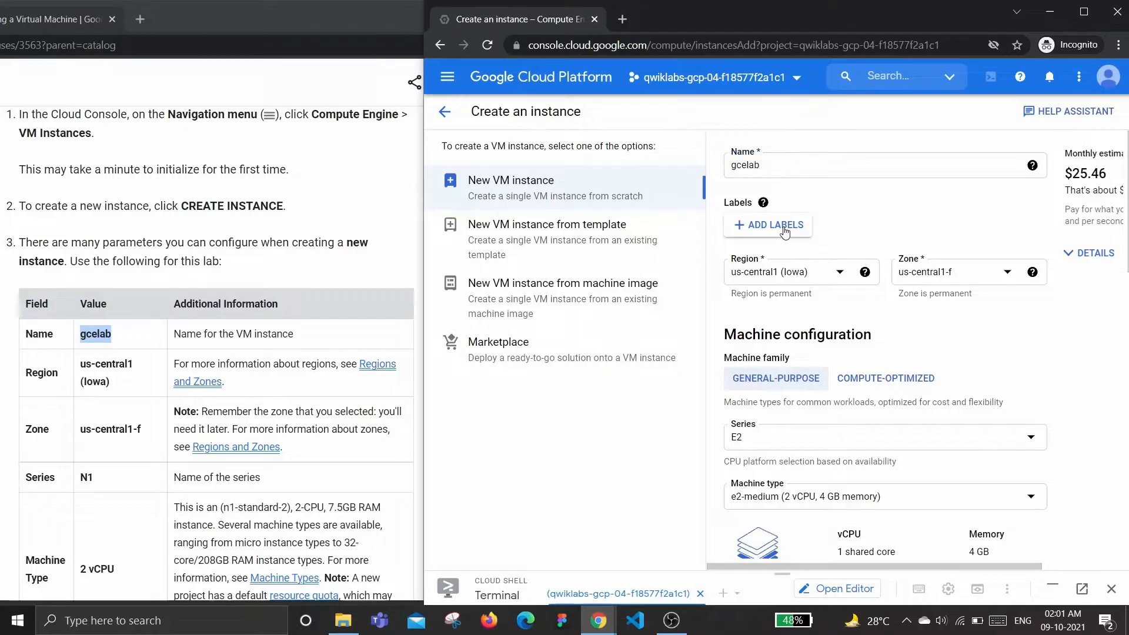
Set the machine series to N1
scroll(784, 232, down, 1)
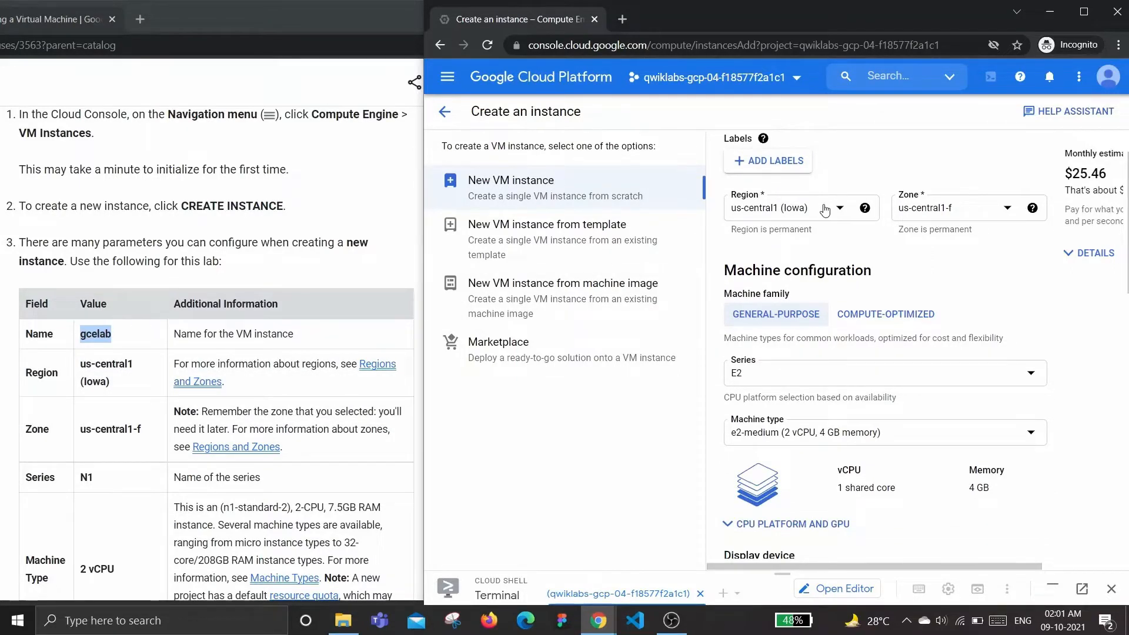
scroll(131, 404, down, 1)
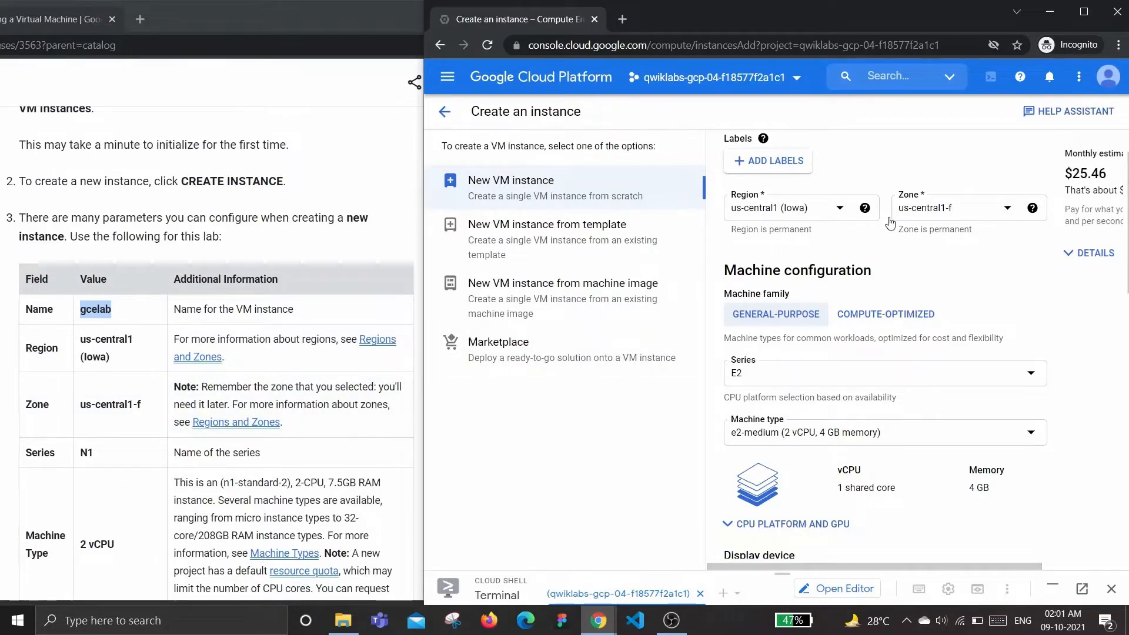
scroll(843, 238, down, 1)
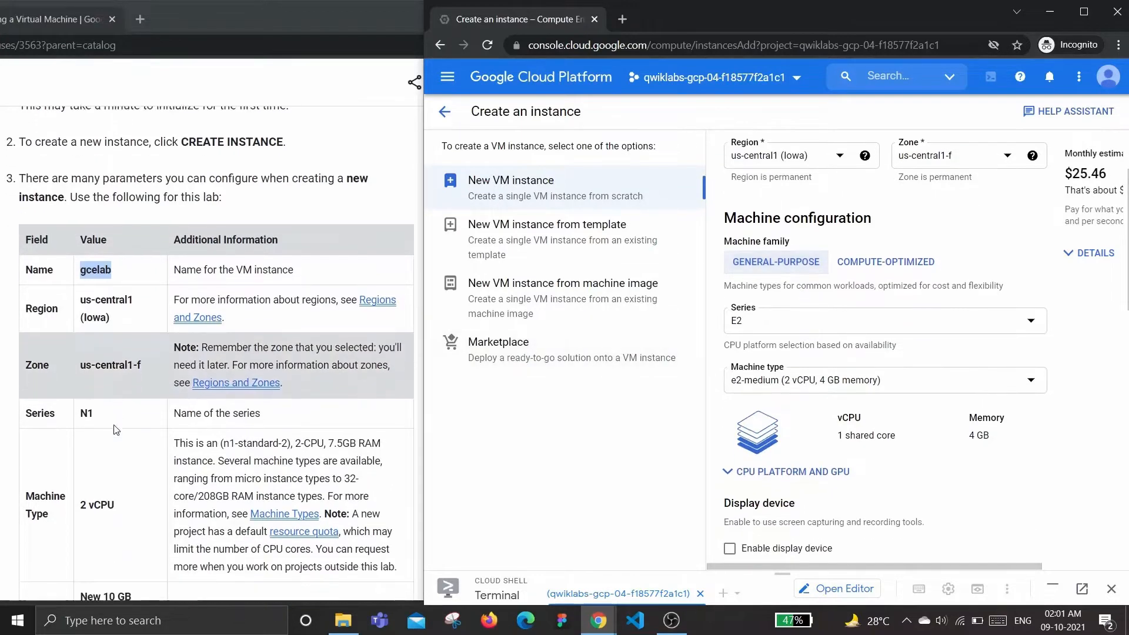
scroll(114, 424, down, 1)
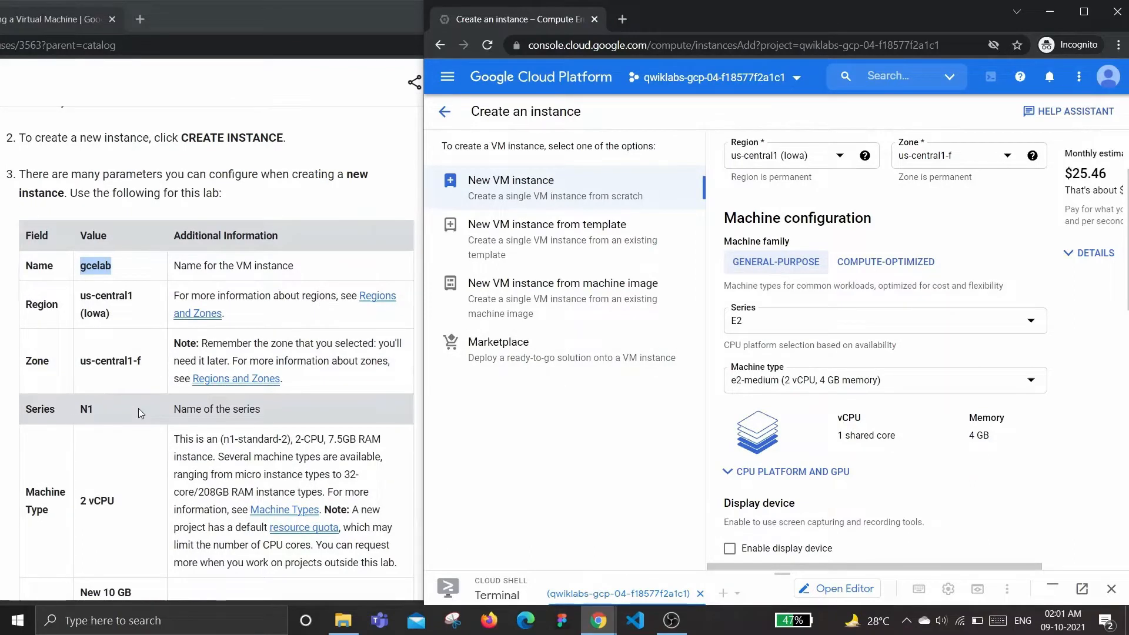
click(782, 320)
key(Down)
key(Down)
key(Down)
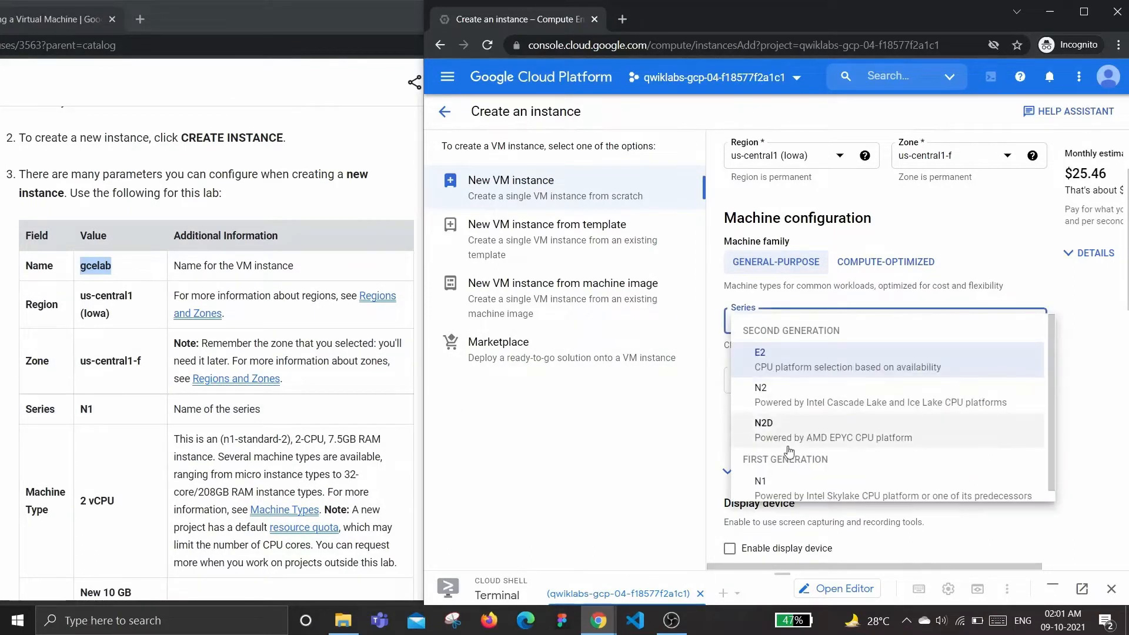
key(Return)
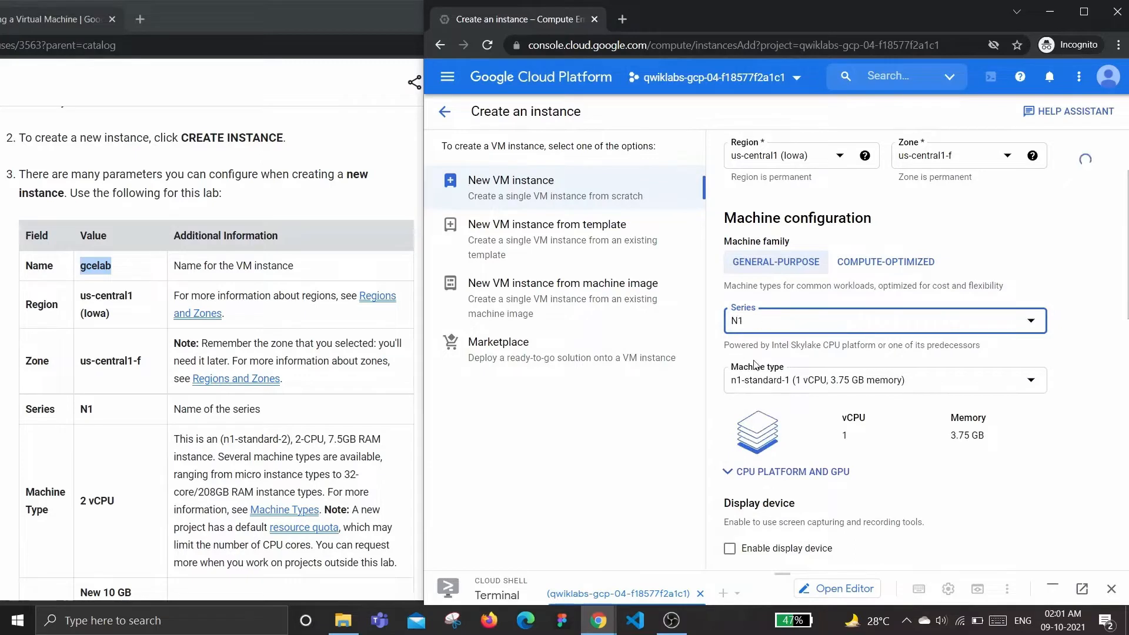
Set the machine type to n1-standard-2 (2 vCPU, 7.5 GB memory)
scroll(70, 394, down, 2)
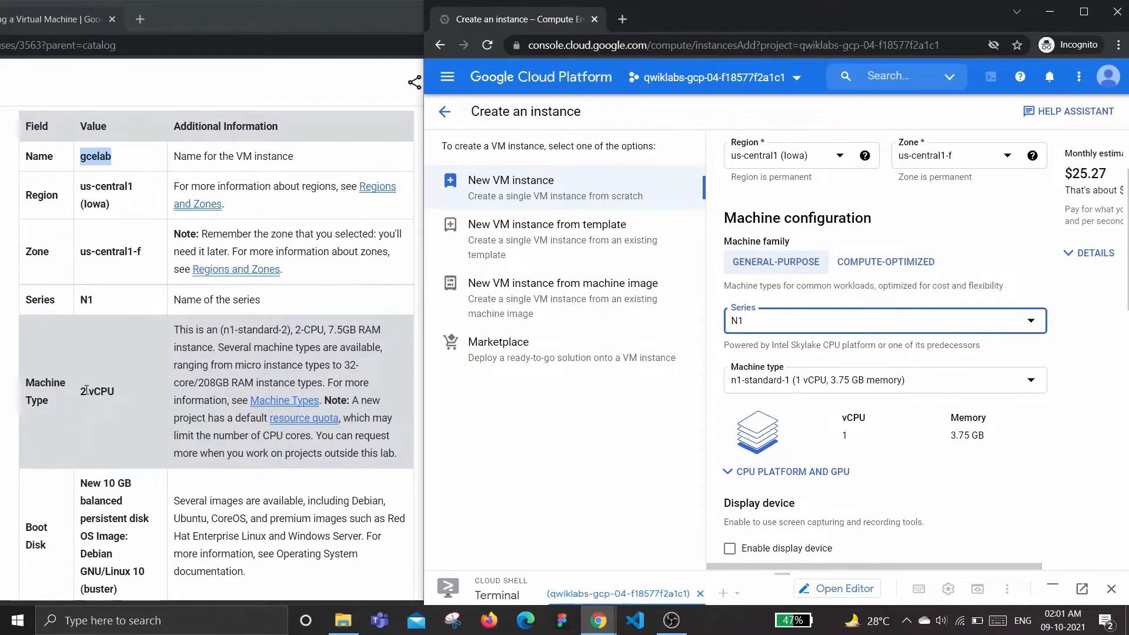
click(822, 380)
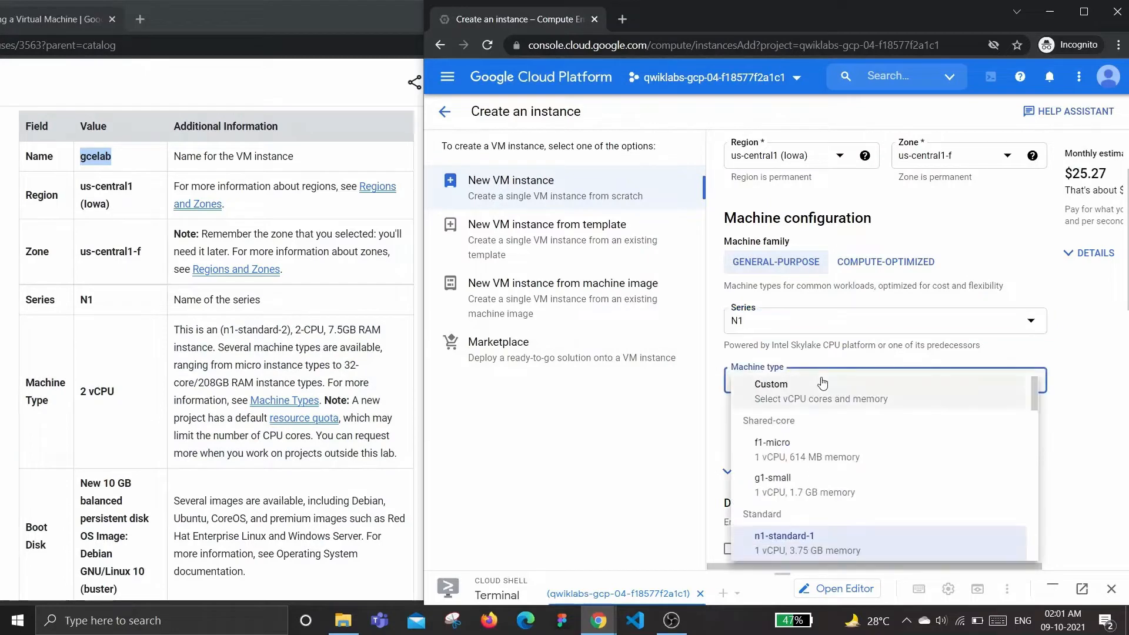
scroll(812, 483, down, 1)
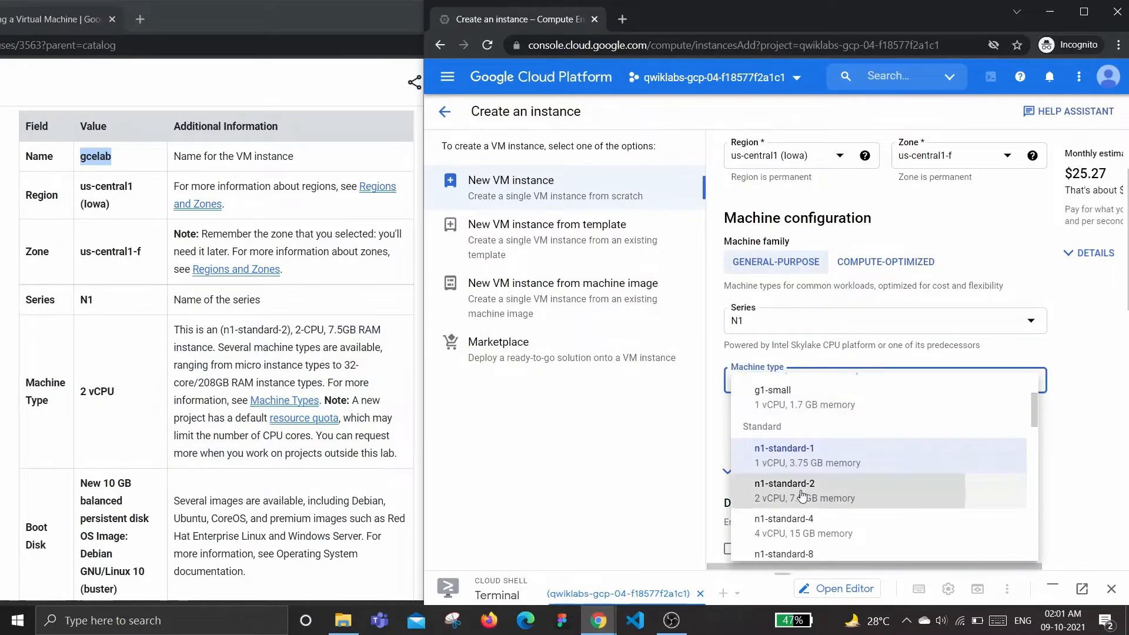
click(803, 496)
Scroll through the instance form to review the boot disk settings against the instructions
scroll(803, 429, down, 1)
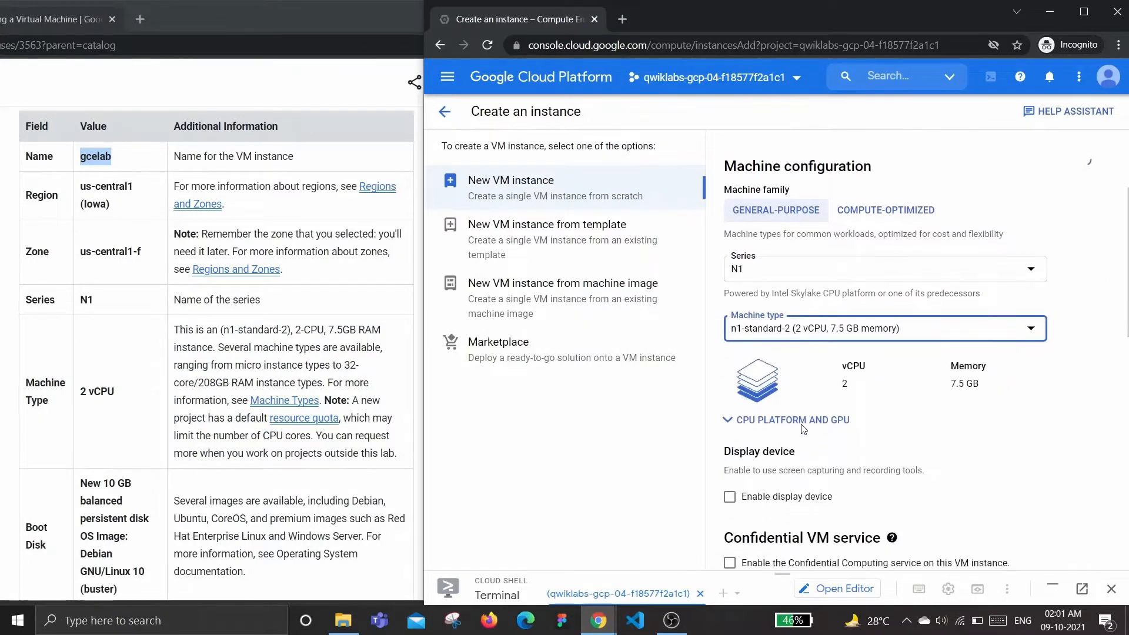
scroll(214, 382, down, 2)
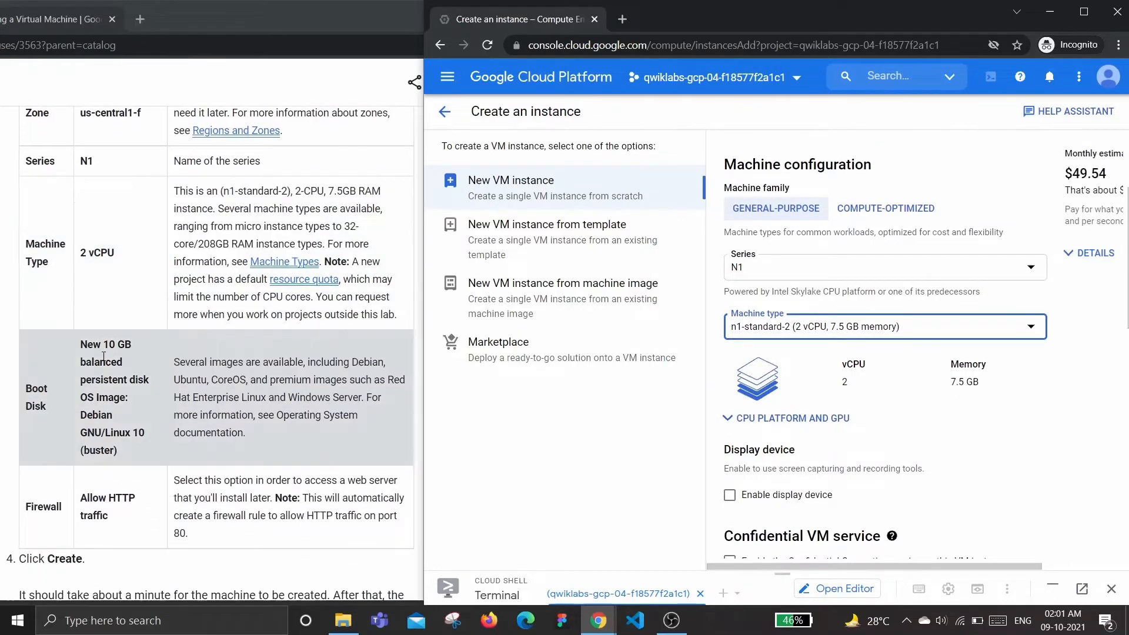
scroll(821, 314, down, 3)
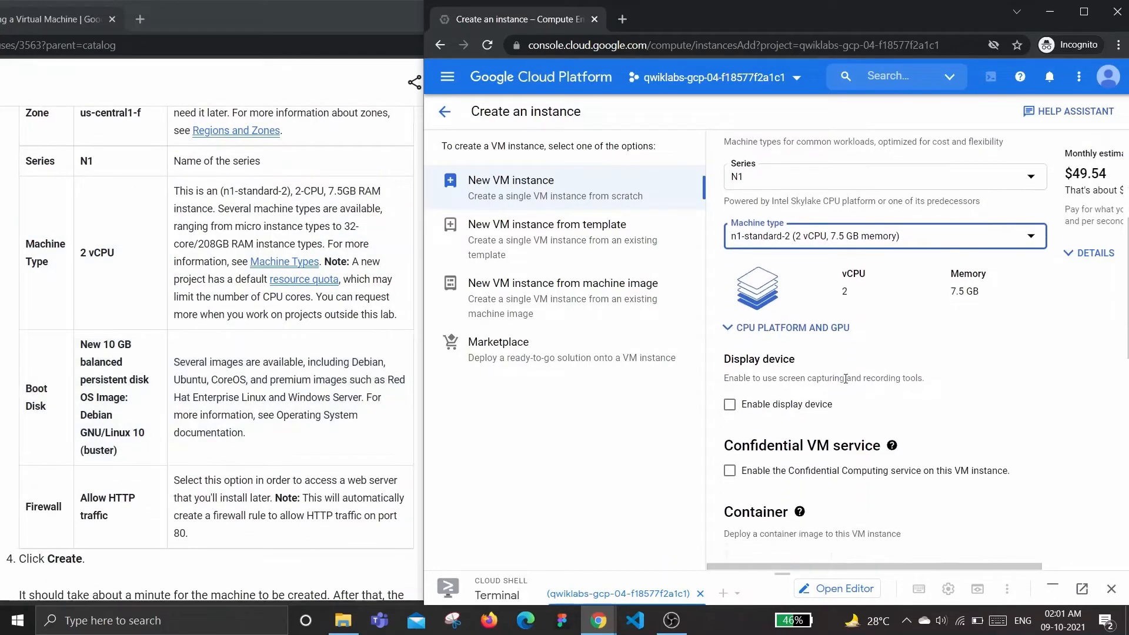
scroll(826, 309, up, 2)
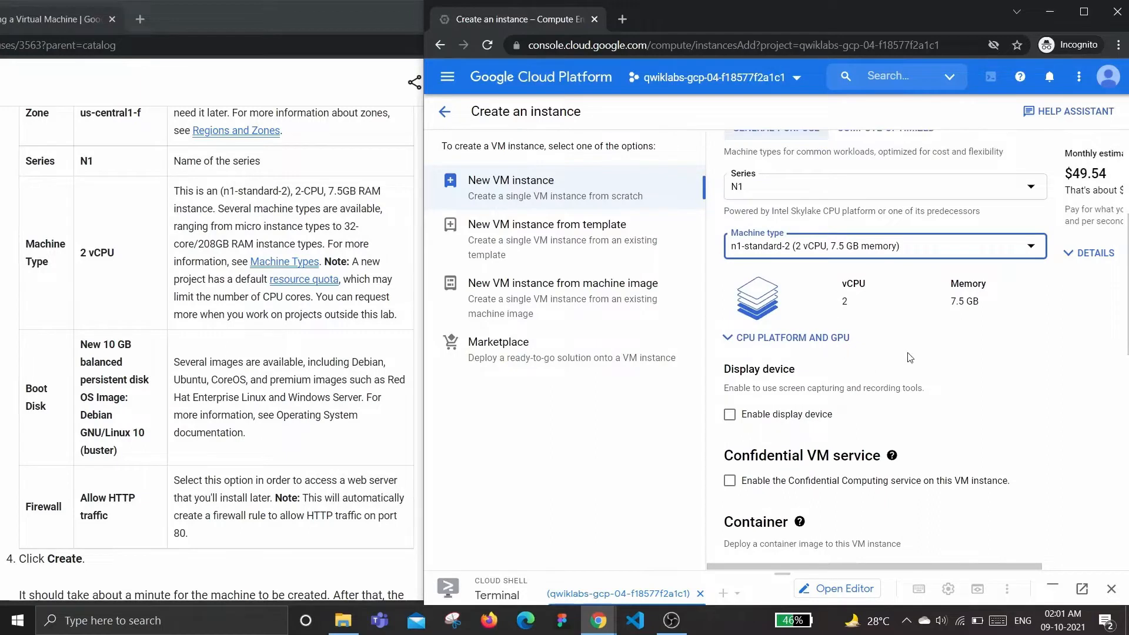
scroll(923, 350, down, 4)
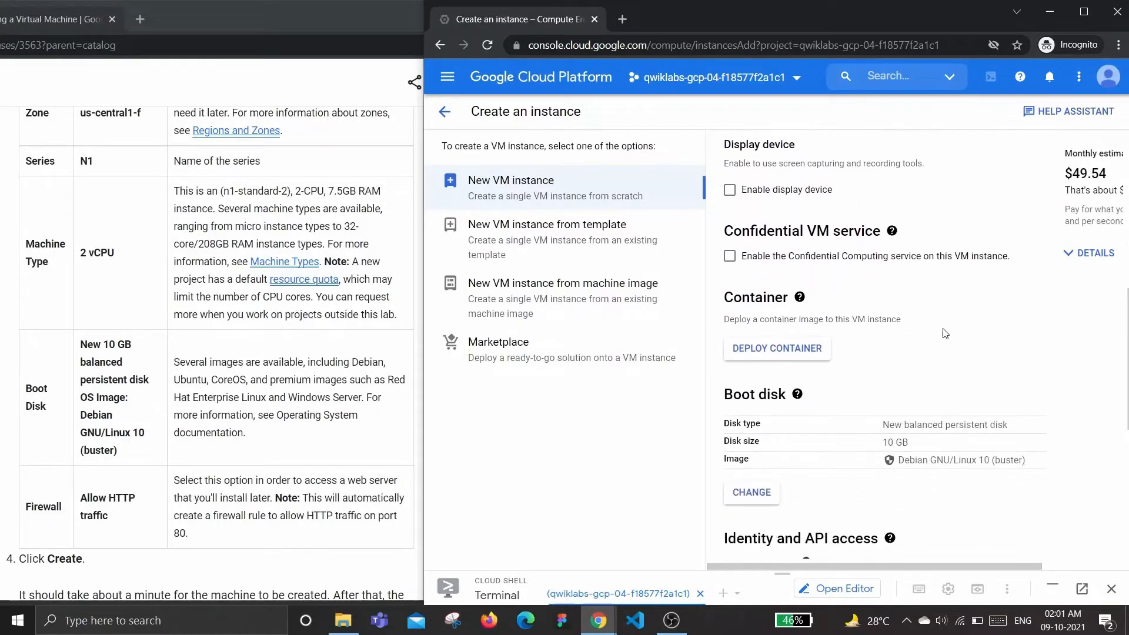
scroll(943, 331, down, 2)
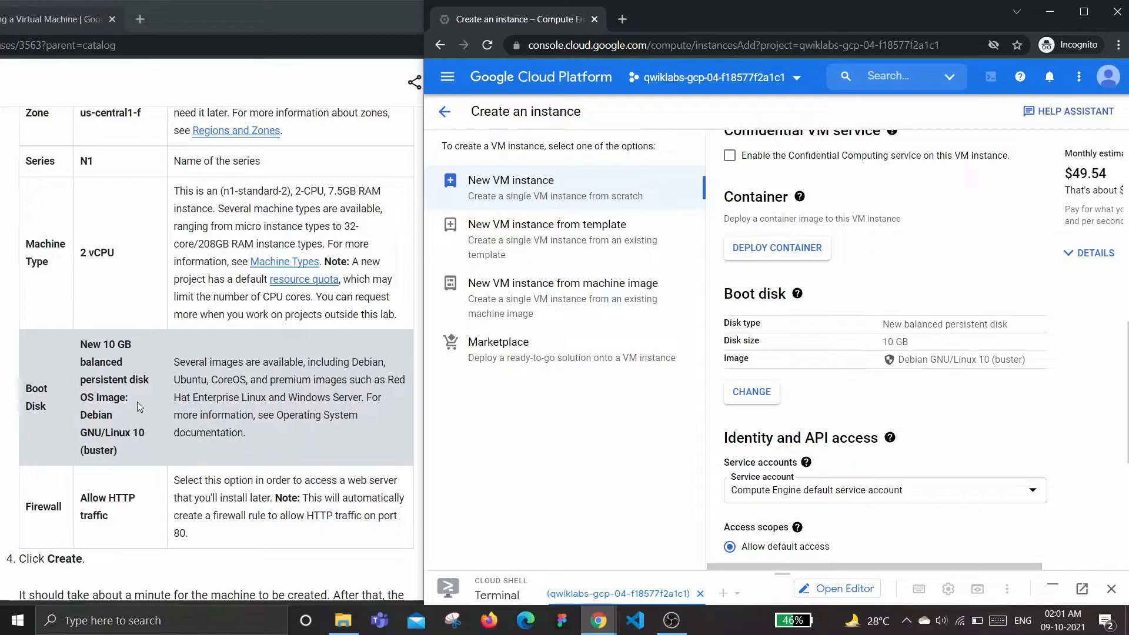
scroll(899, 305, down, 1)
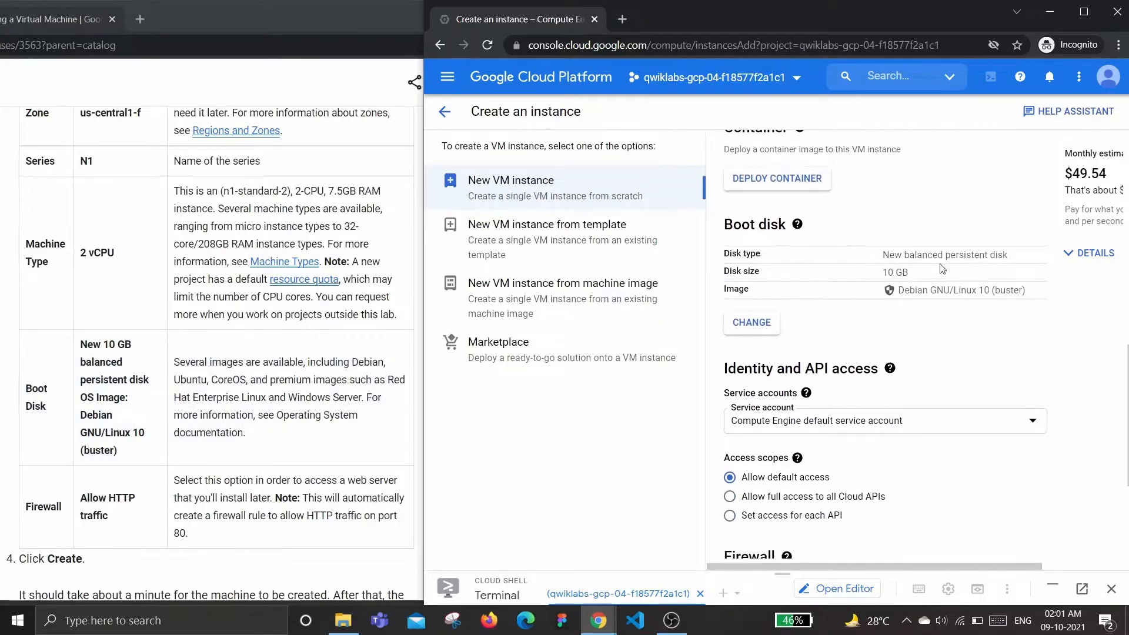
Enable Allow HTTP traffic in the instance's Firewall settings, matching the lab instructions
scroll(824, 370, down, 1)
drag(177, 431, 193, 482)
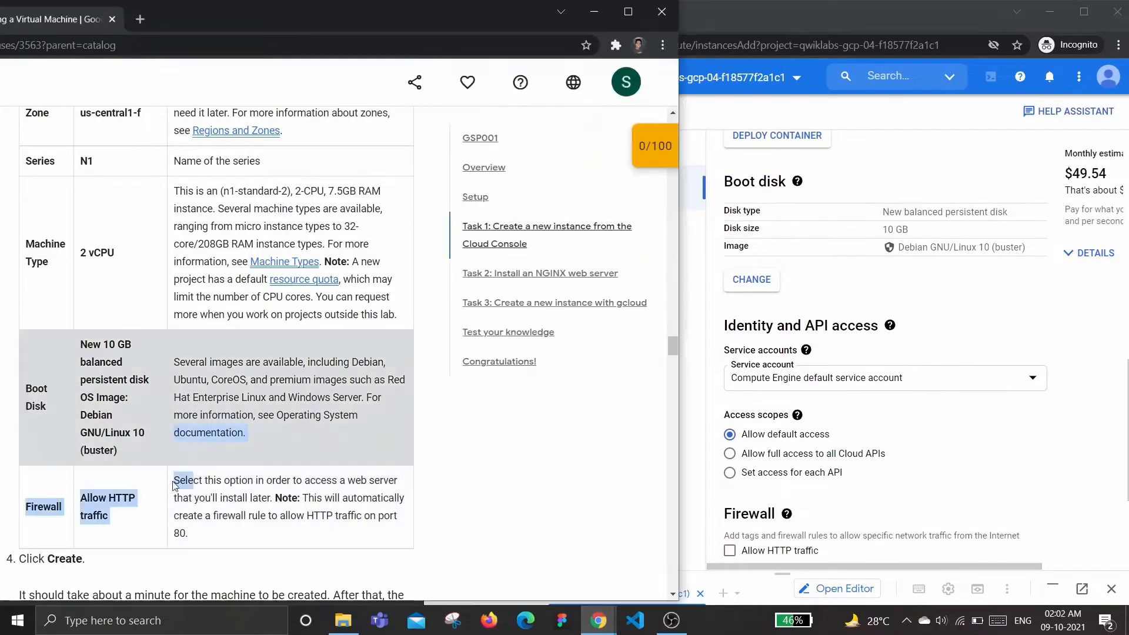
click(146, 487)
scroll(144, 482, down, 2)
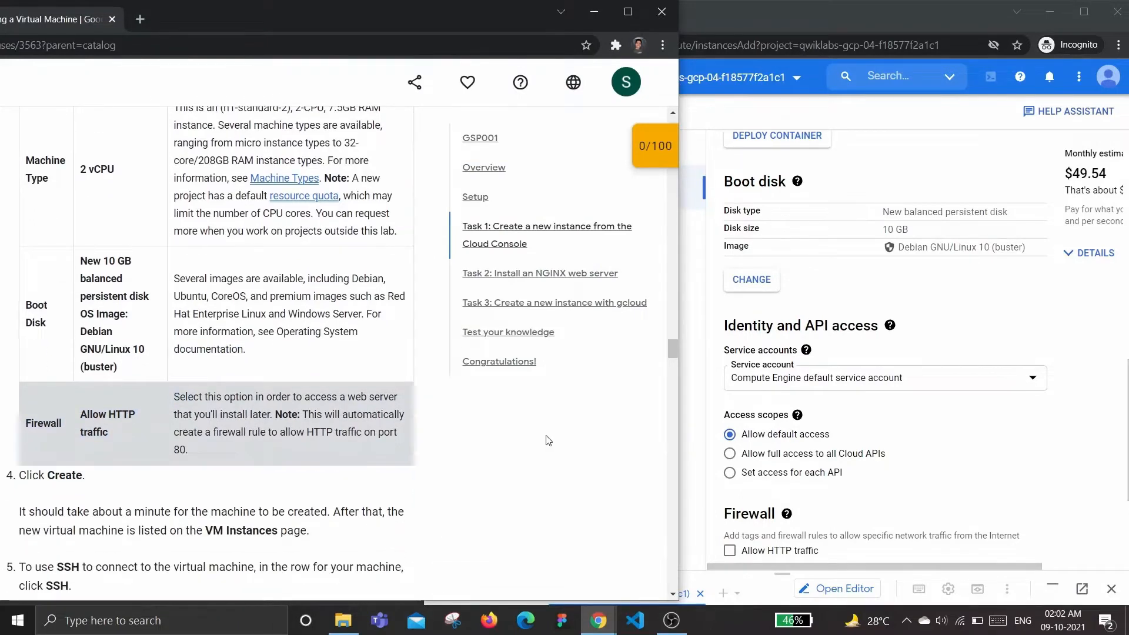
click(928, 329)
scroll(882, 364, down, 2)
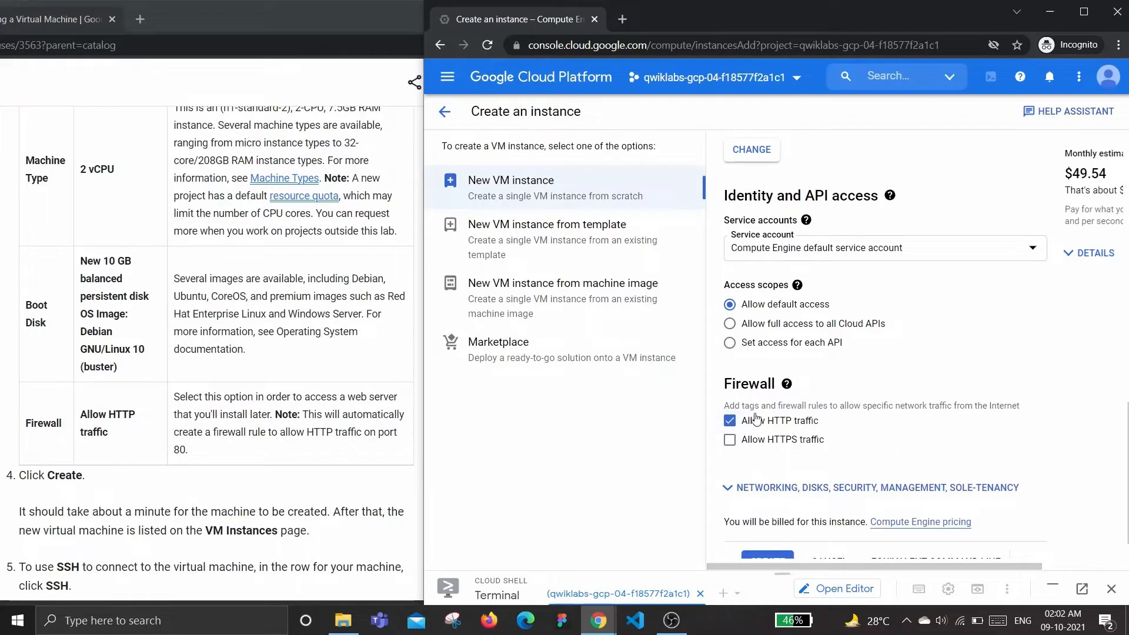
Create the VM instance
scroll(819, 423, down, 1)
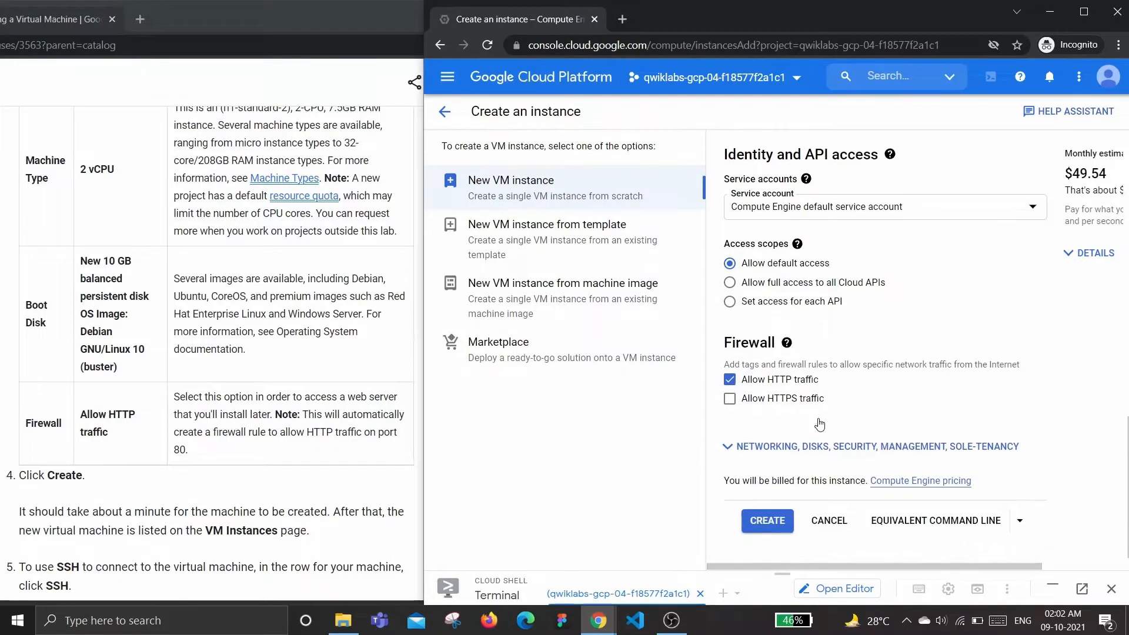
click(771, 521)
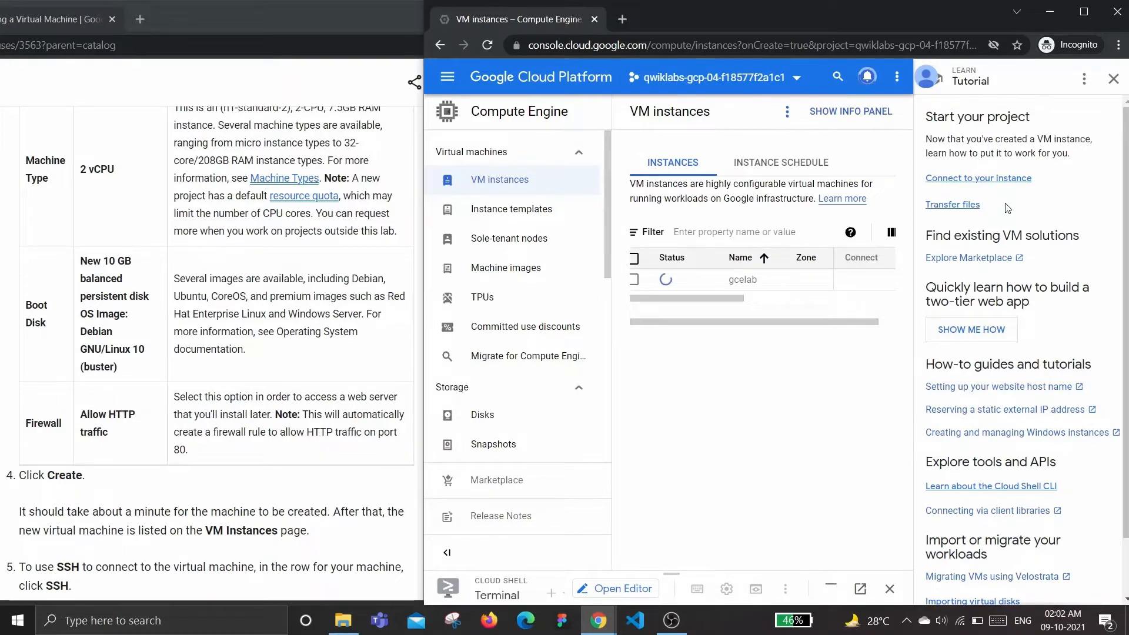
Close the tutorial side panel on the VM instances page
scroll(1120, 250, down, 1)
scroll(1106, 217, up, 1)
click(1112, 78)
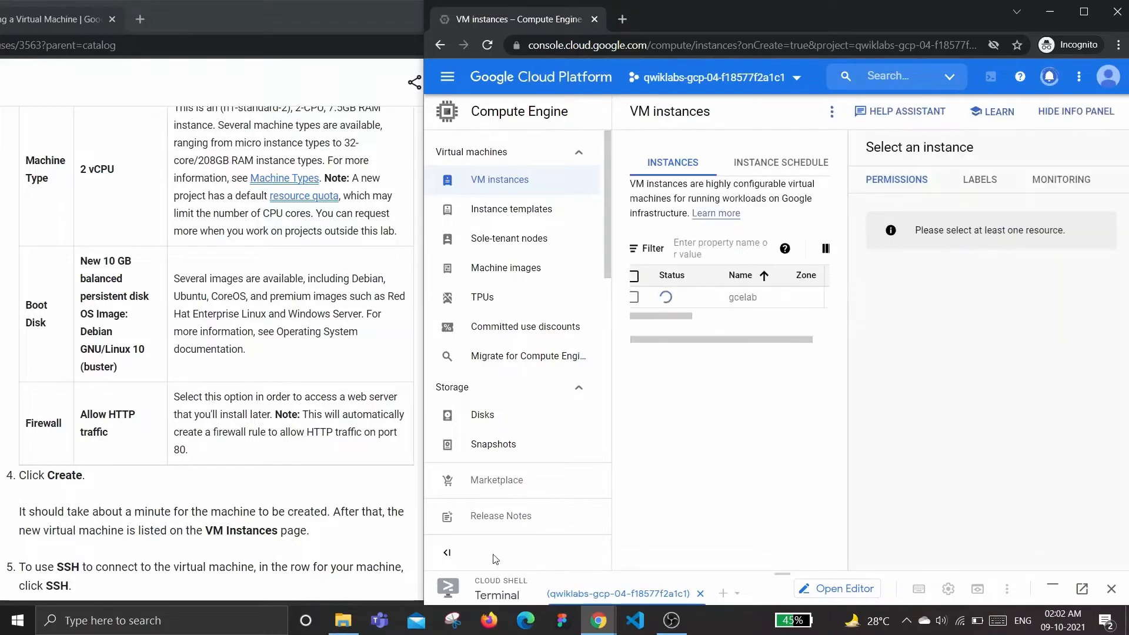
Collapse the Compute Engine navigation menu and hide the info panel
click(447, 552)
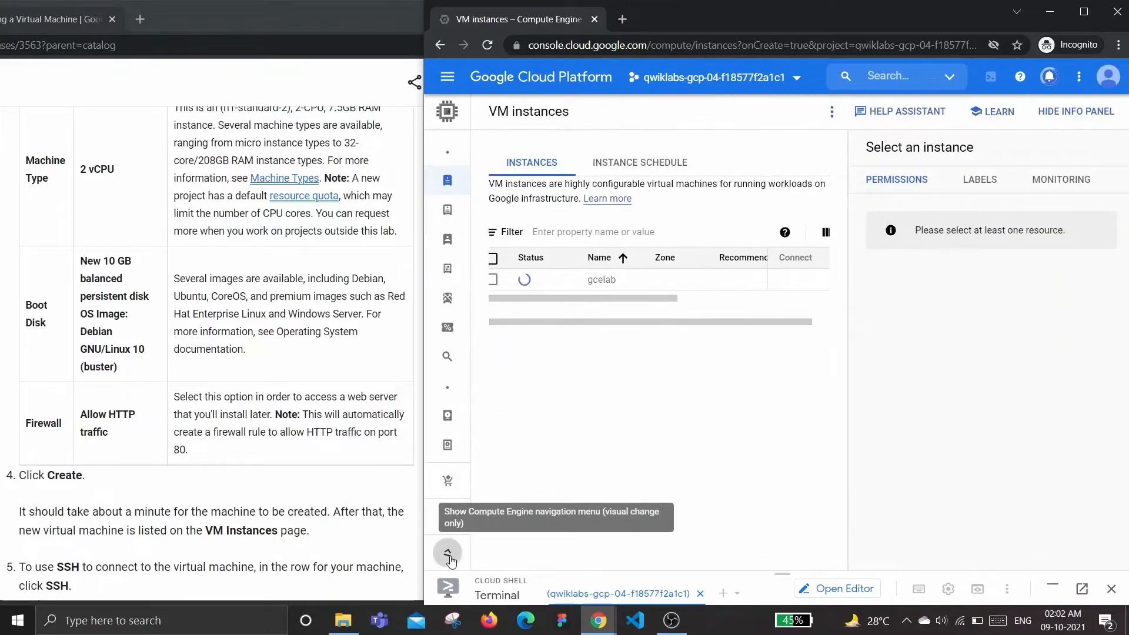
click(1096, 117)
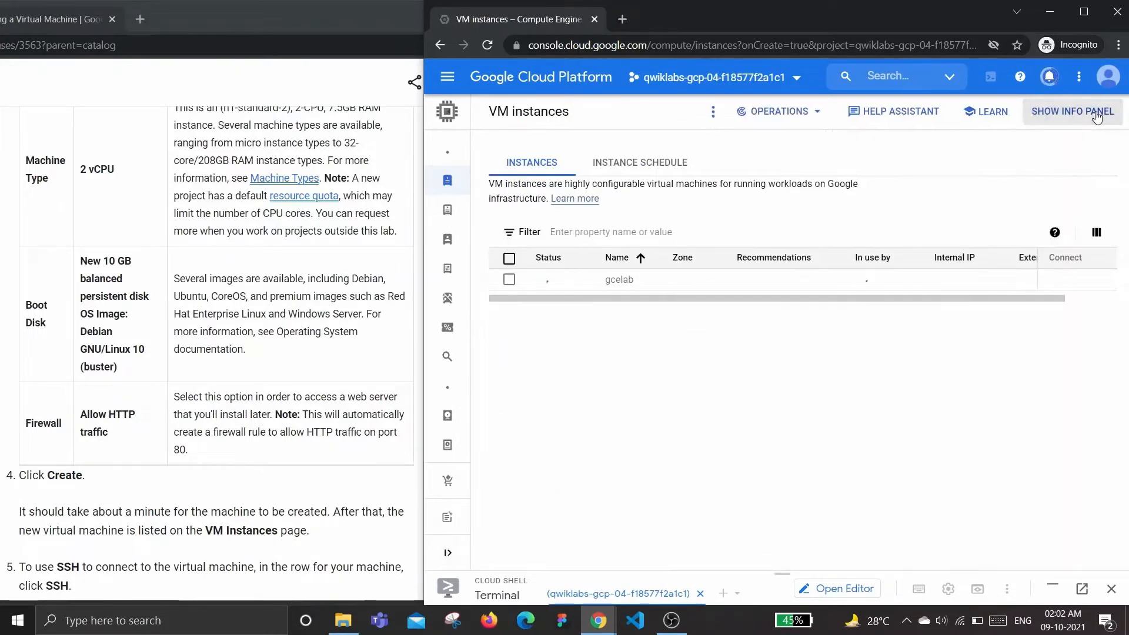
Read the lab steps for creating and connecting to the instance over SSH while it starts
click(335, 364)
scroll(335, 364, down, 2)
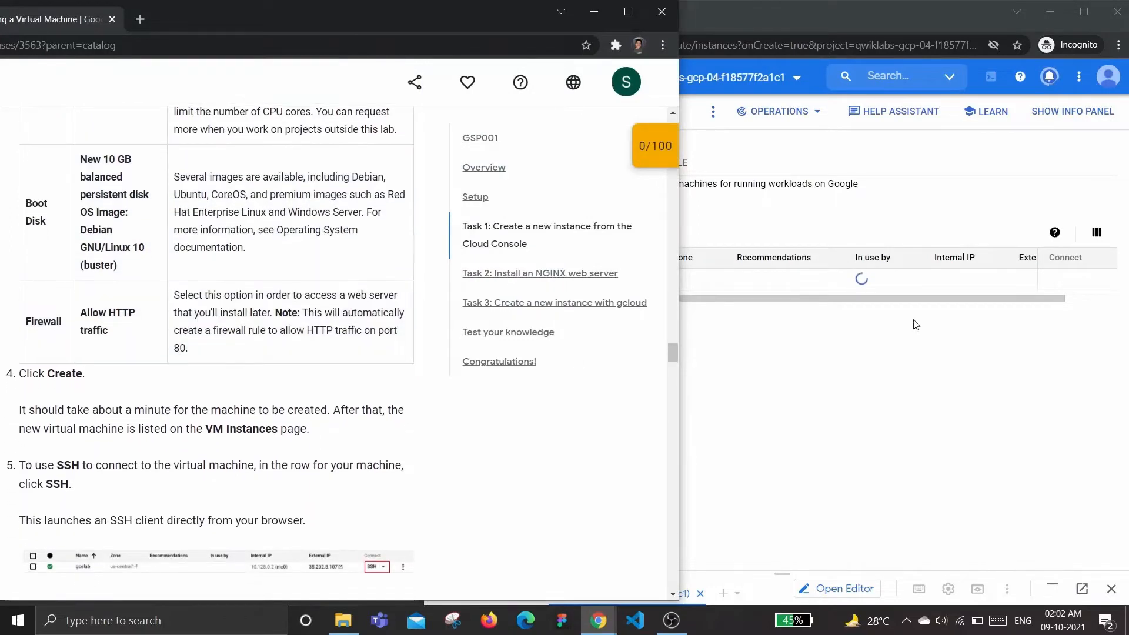
click(915, 321)
click(322, 331)
scroll(314, 329, down, 3)
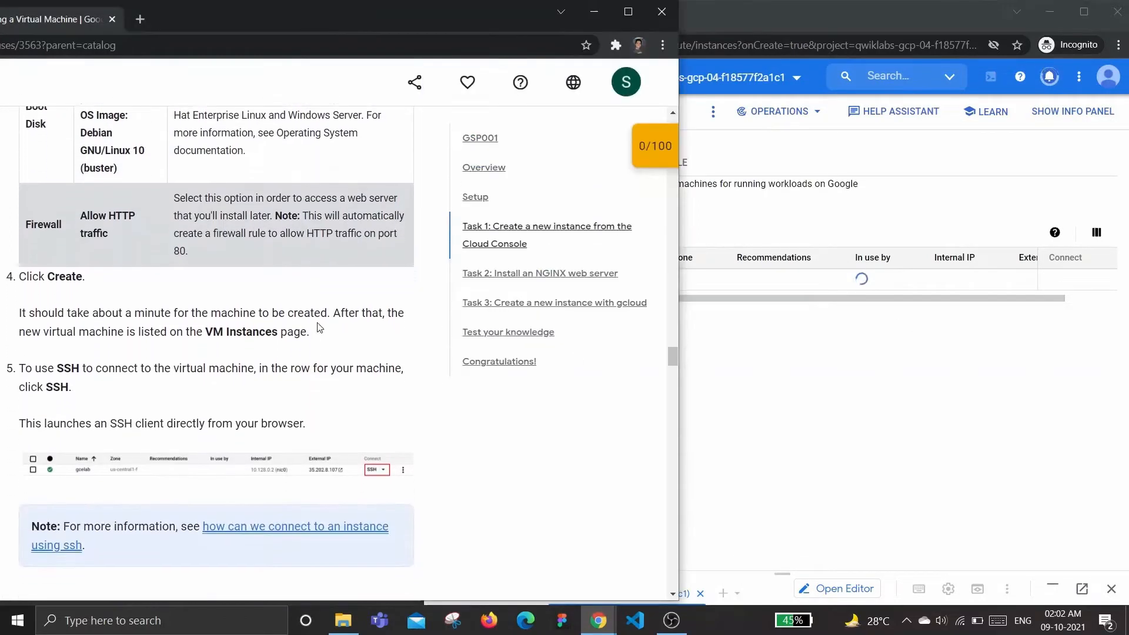
scroll(154, 314, down, 1)
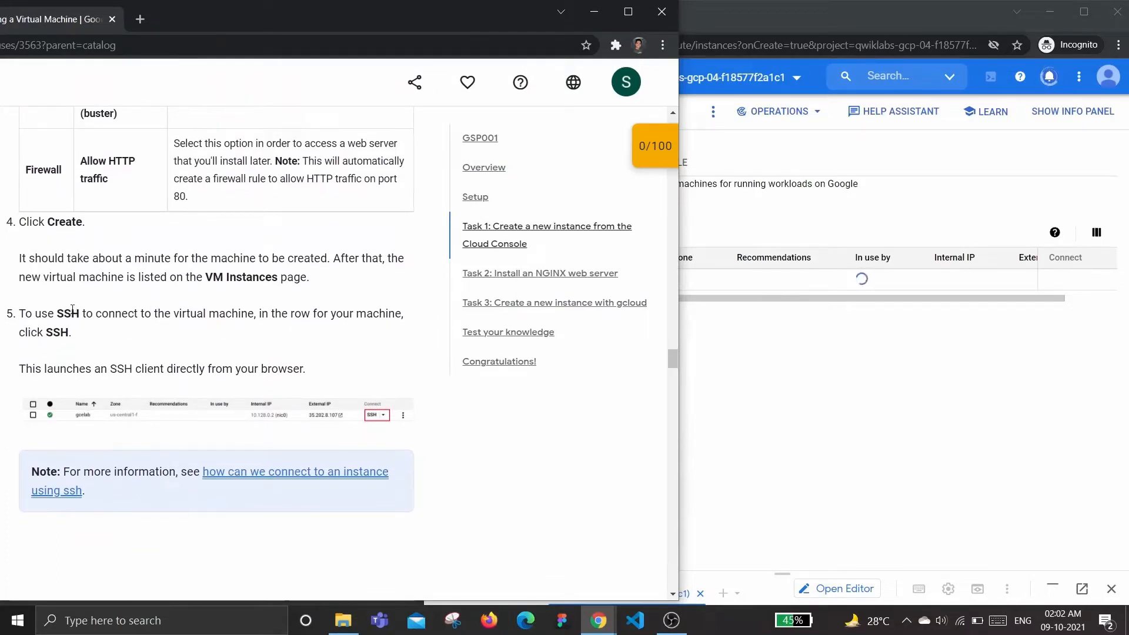
click(839, 389)
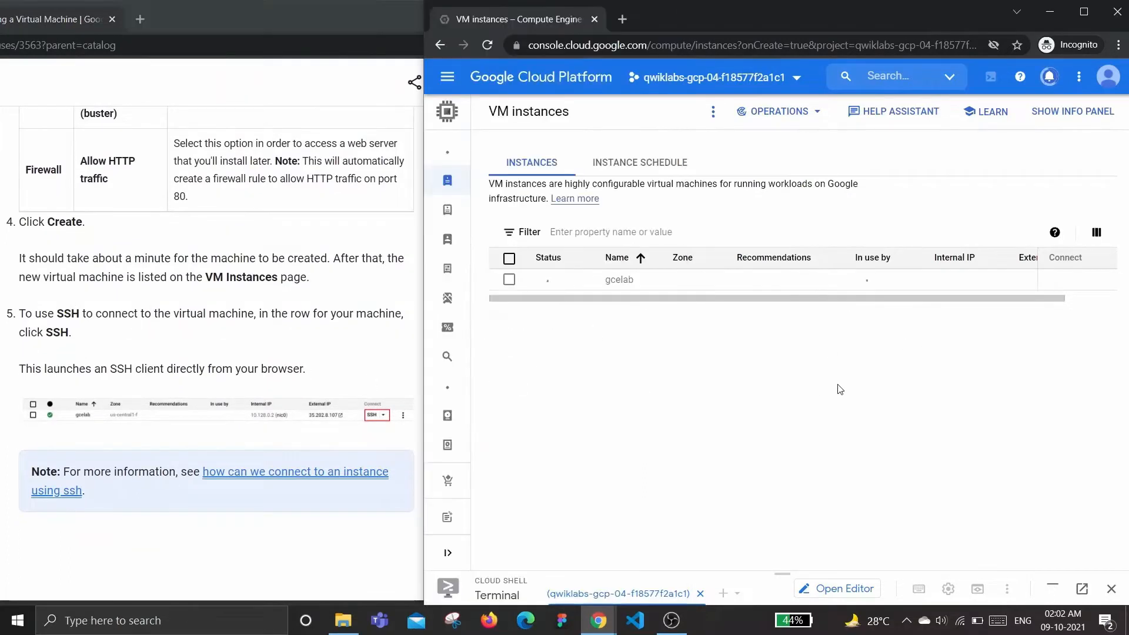
click(179, 361)
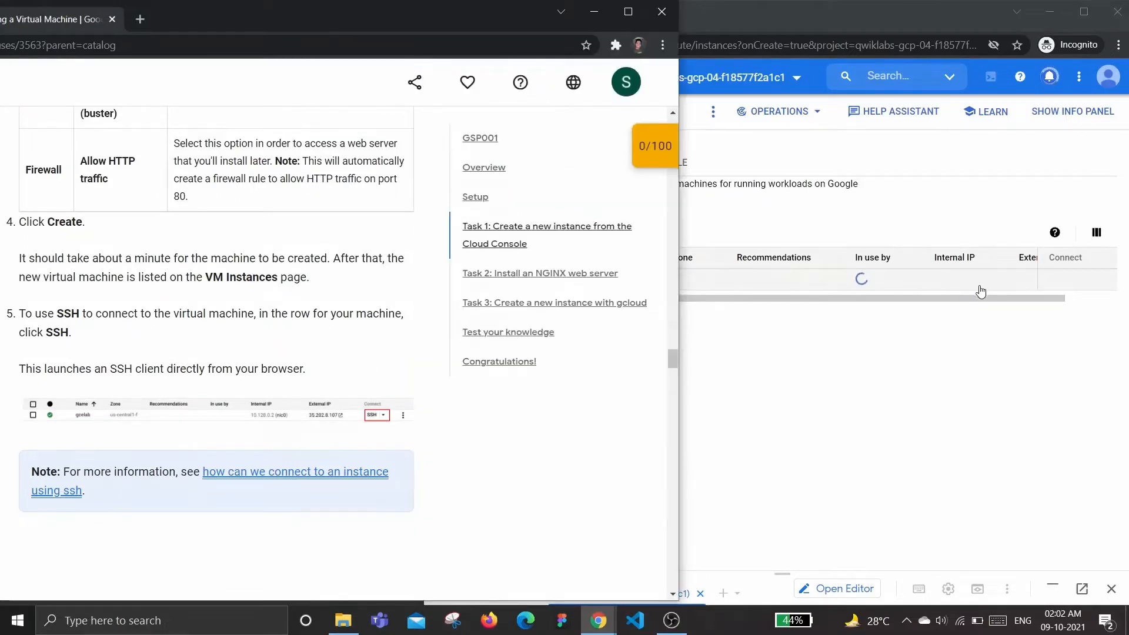
click(980, 291)
Read the Task 2 instructions for installing an NGINX web server
scroll(279, 366, down, 3)
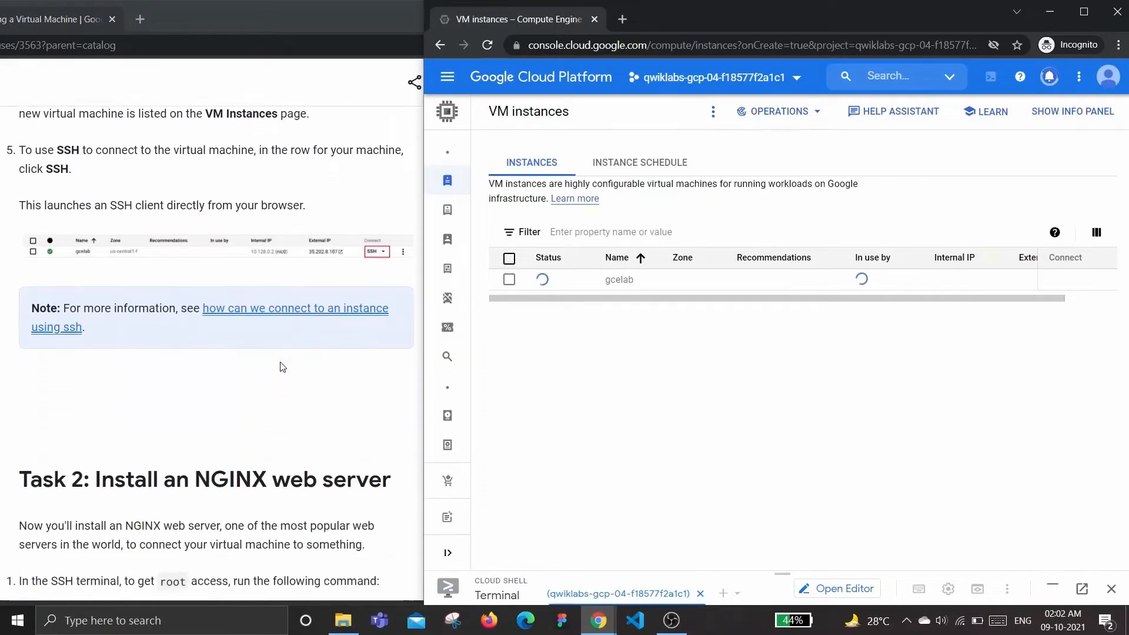
scroll(281, 376, down, 2)
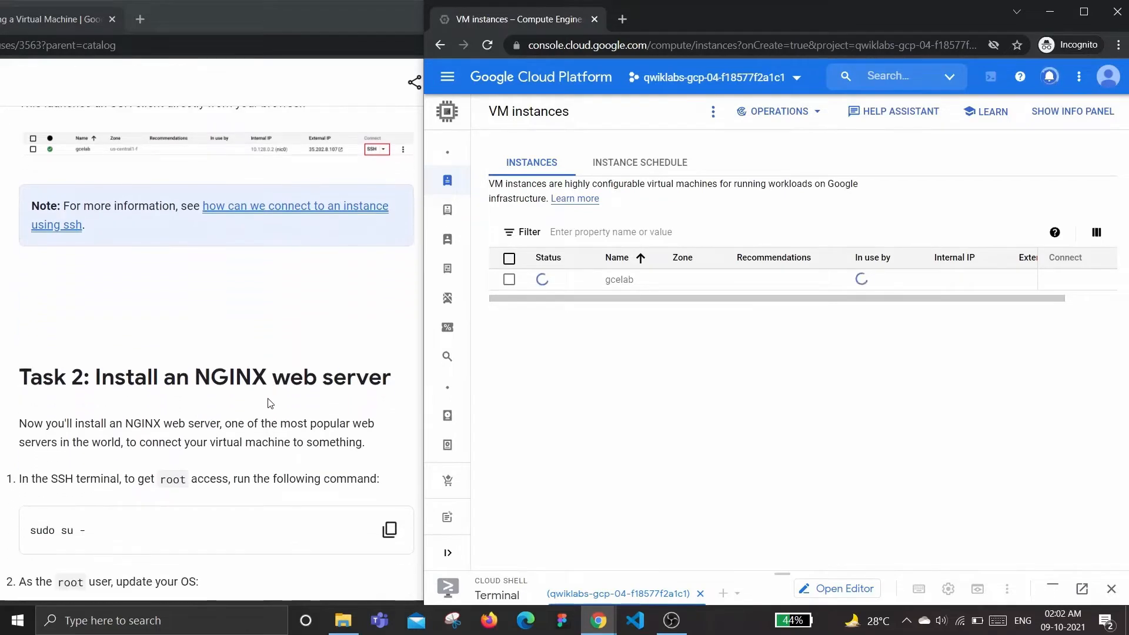
scroll(215, 385, down, 3)
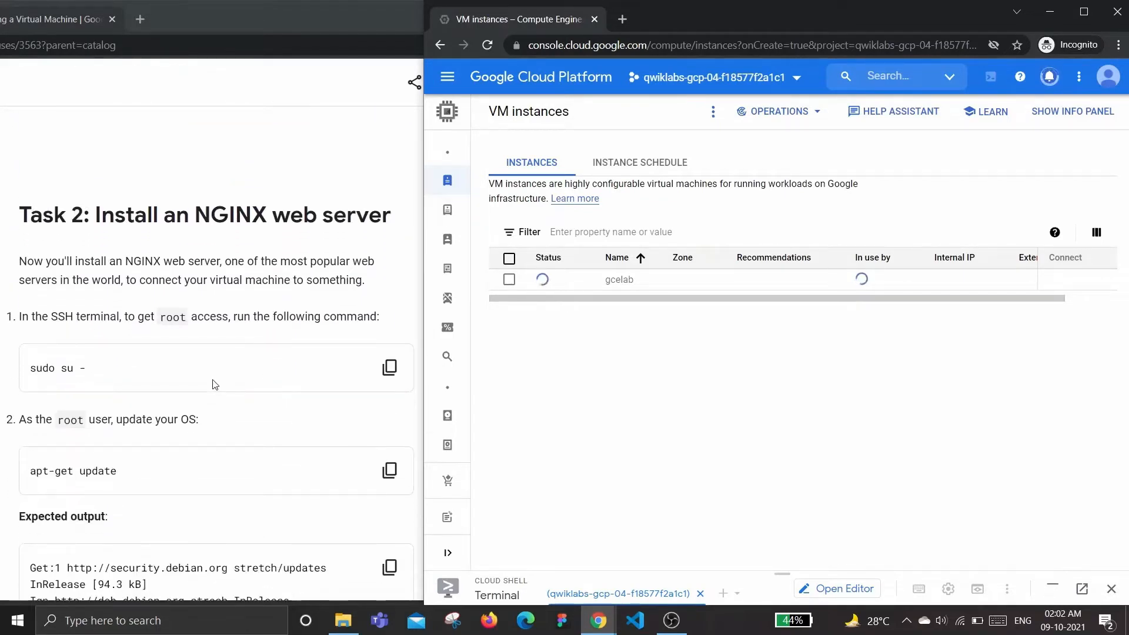
scroll(215, 385, down, 1)
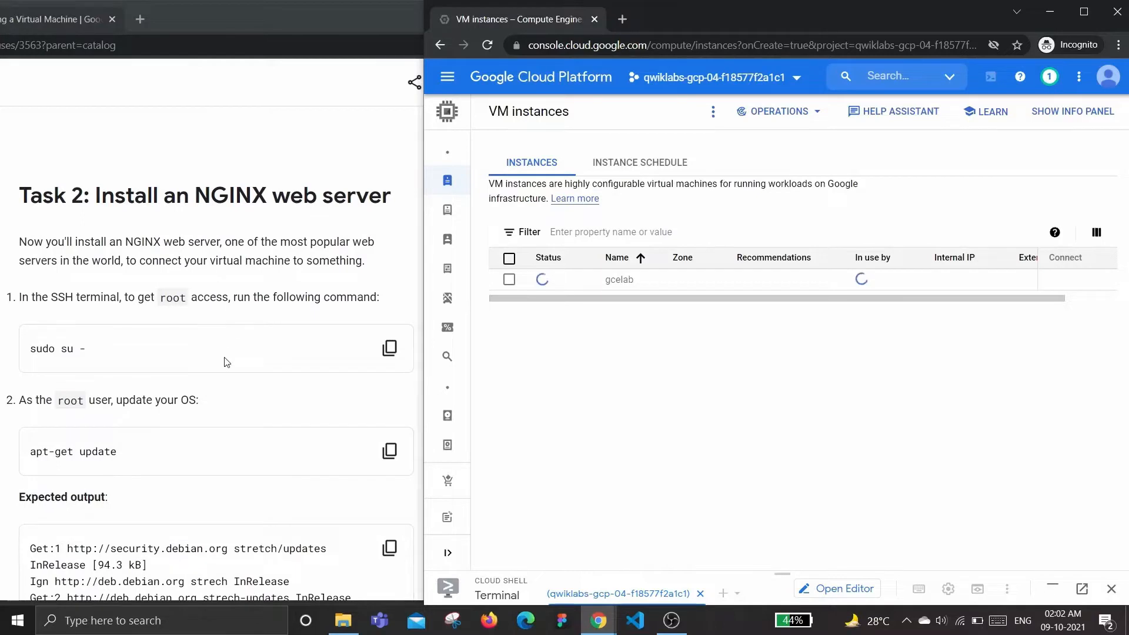
scroll(227, 363, down, 1)
drag(195, 174, 389, 169)
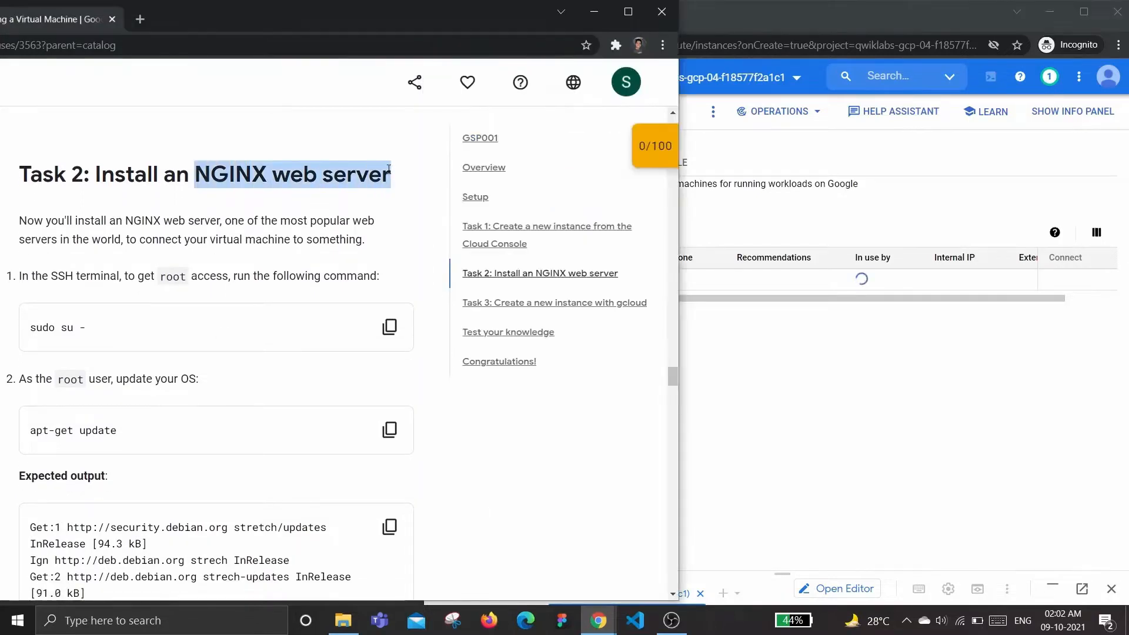
click(388, 170)
scroll(305, 312, down, 5)
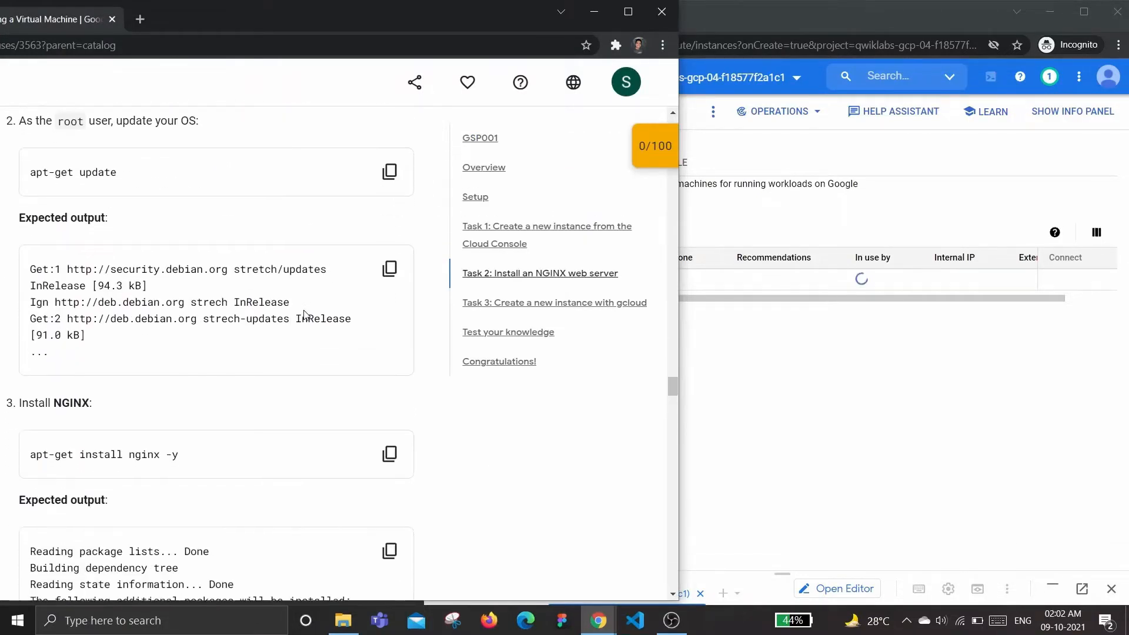
scroll(294, 311, up, 8)
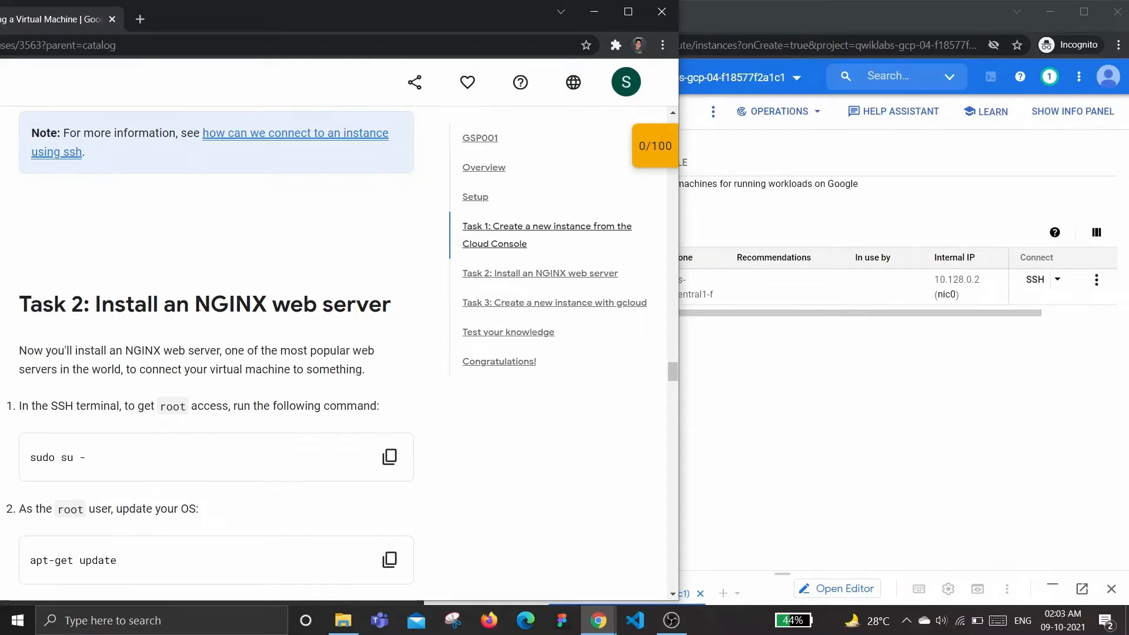
scroll(179, 227, down, 2)
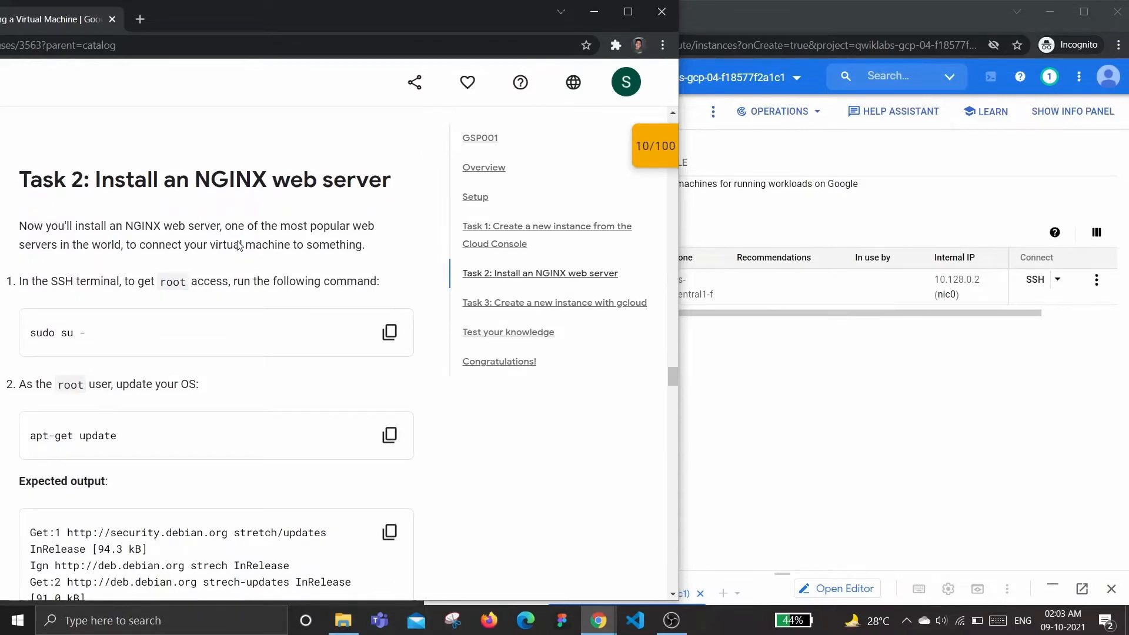
scroll(353, 257, up, 6)
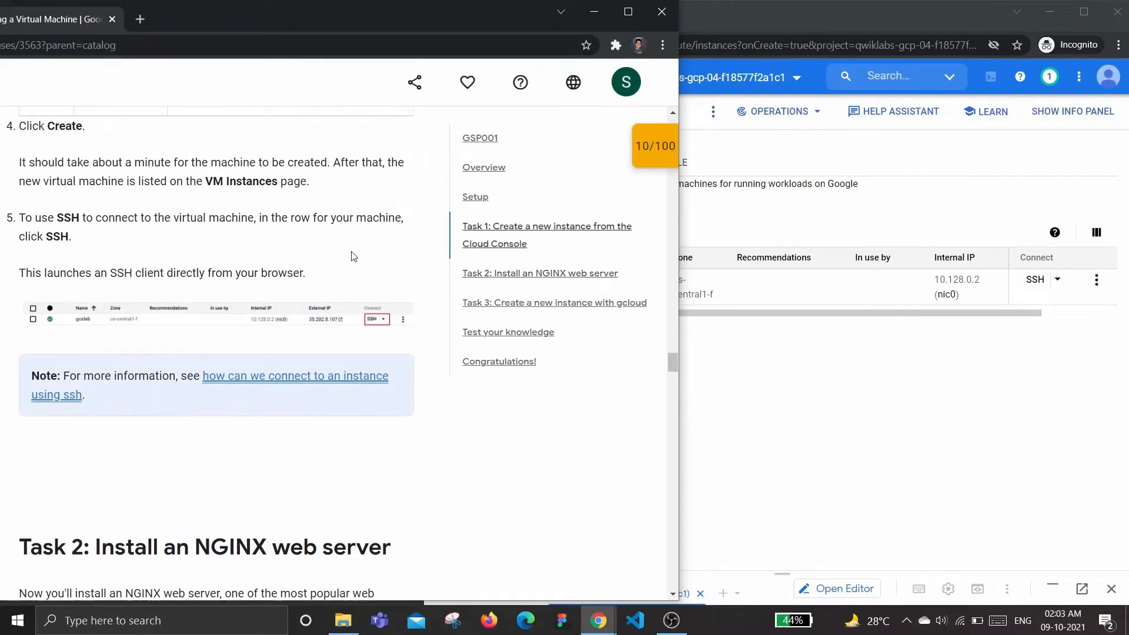
Open an SSH connection to the gcelab instance and confirm connecting
click(993, 289)
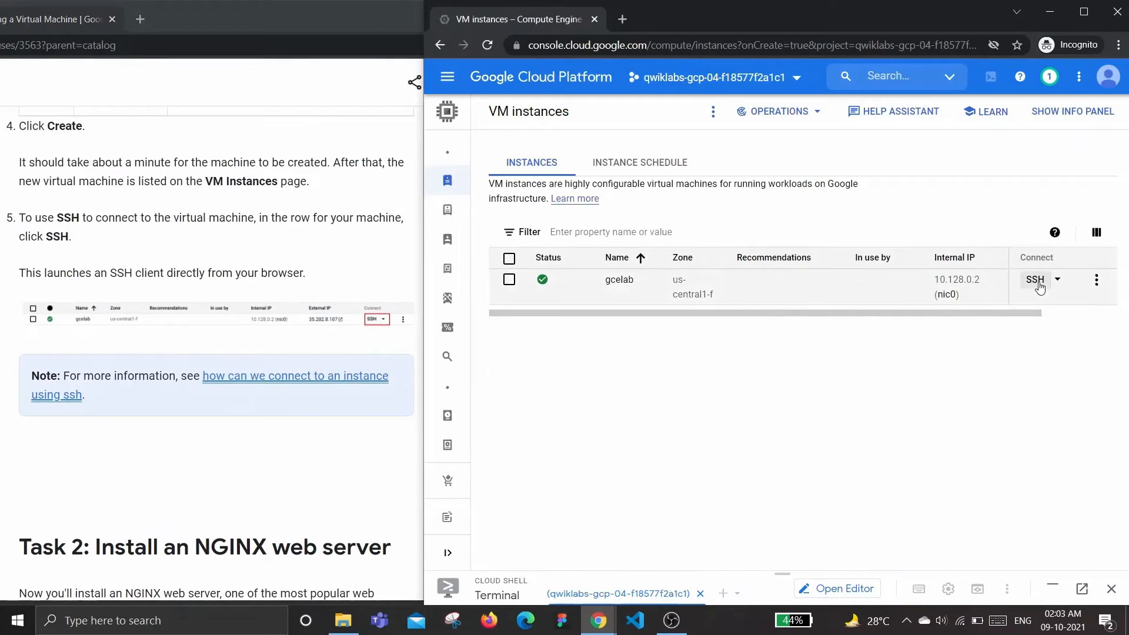
click(1039, 286)
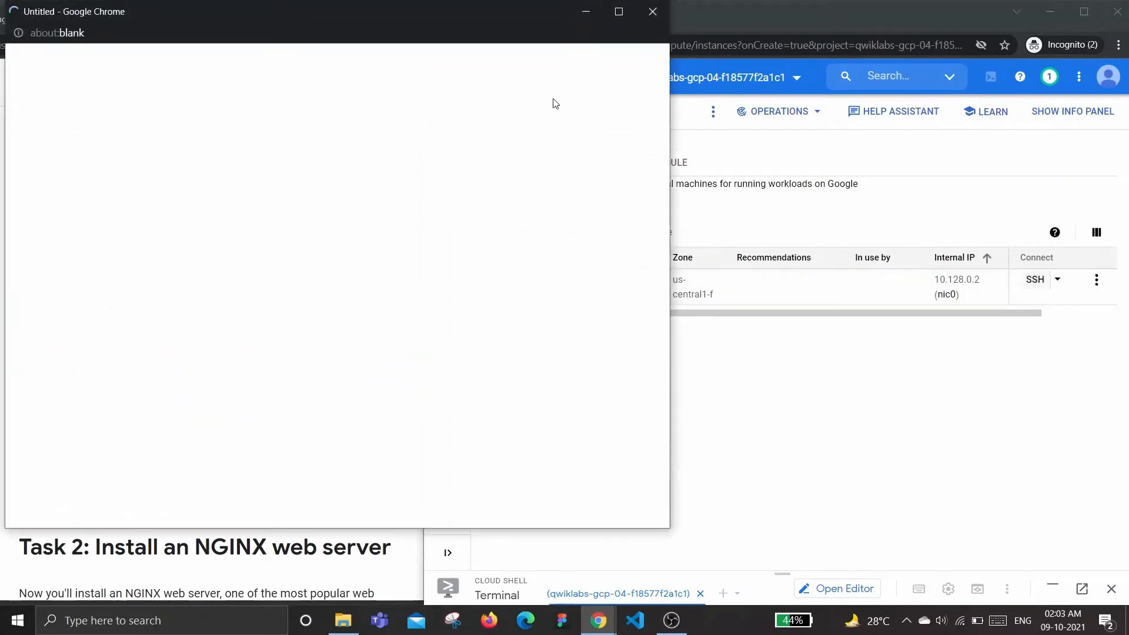
drag(292, 16, 549, 90)
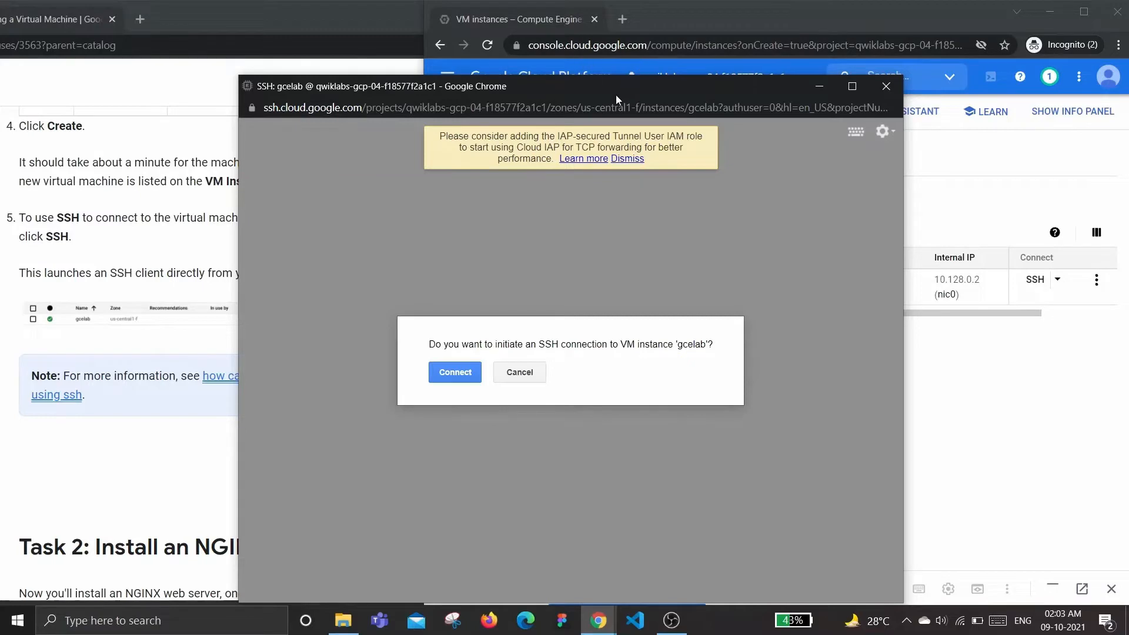
drag(545, 88, 755, 30)
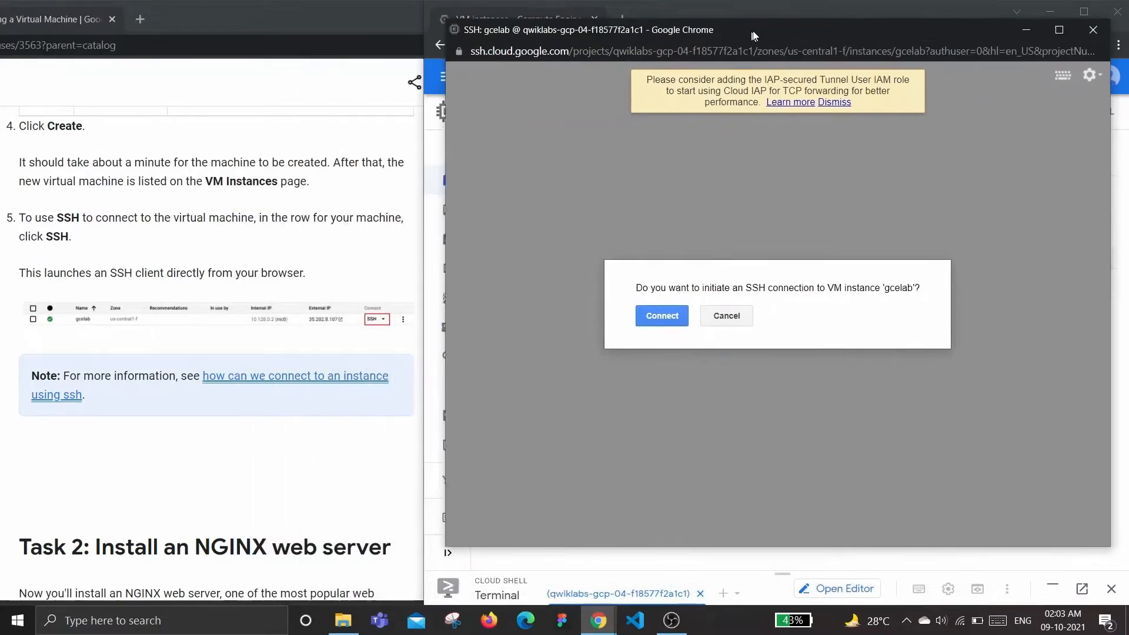
click(670, 314)
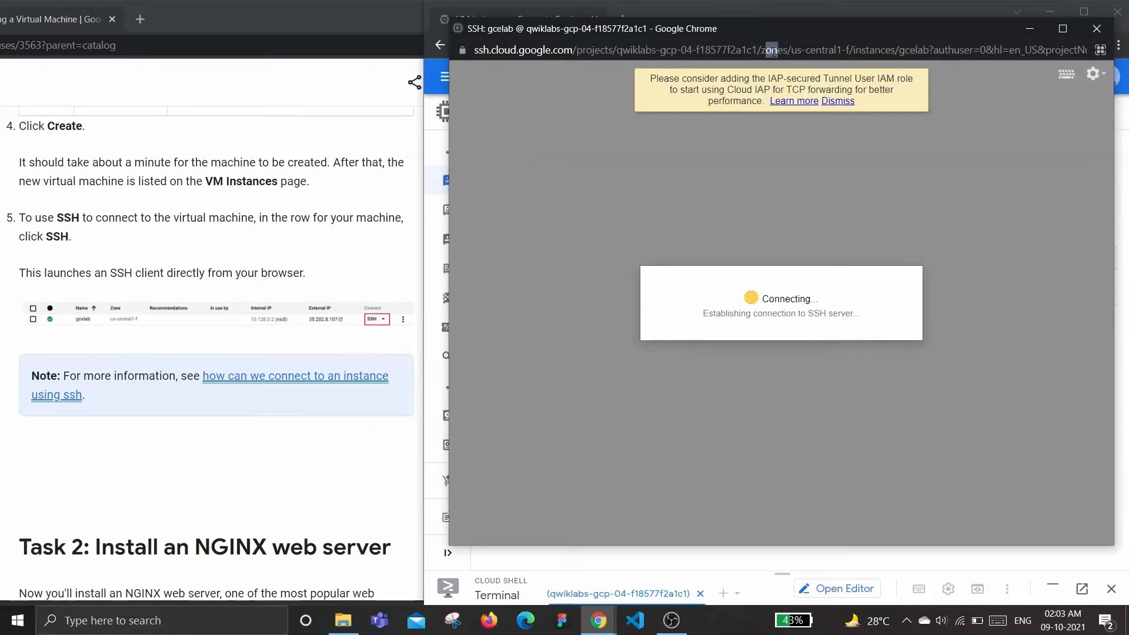
drag(756, 31, 764, 34)
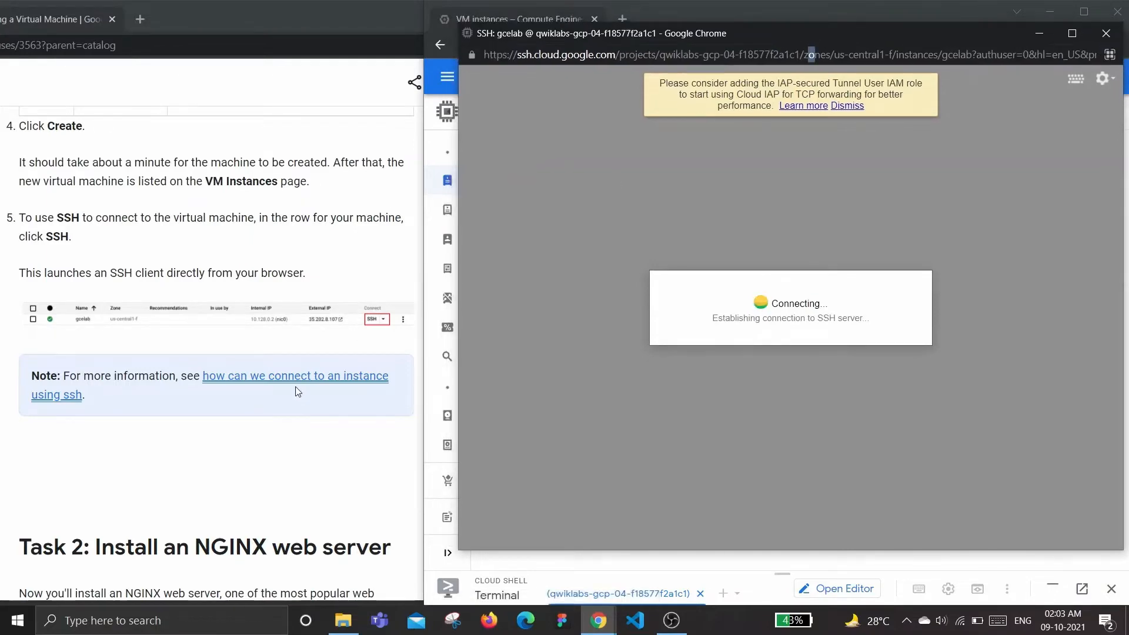
Copy the sudo su - command from the instructions and run it in the SSH terminal
scroll(306, 371, down, 8)
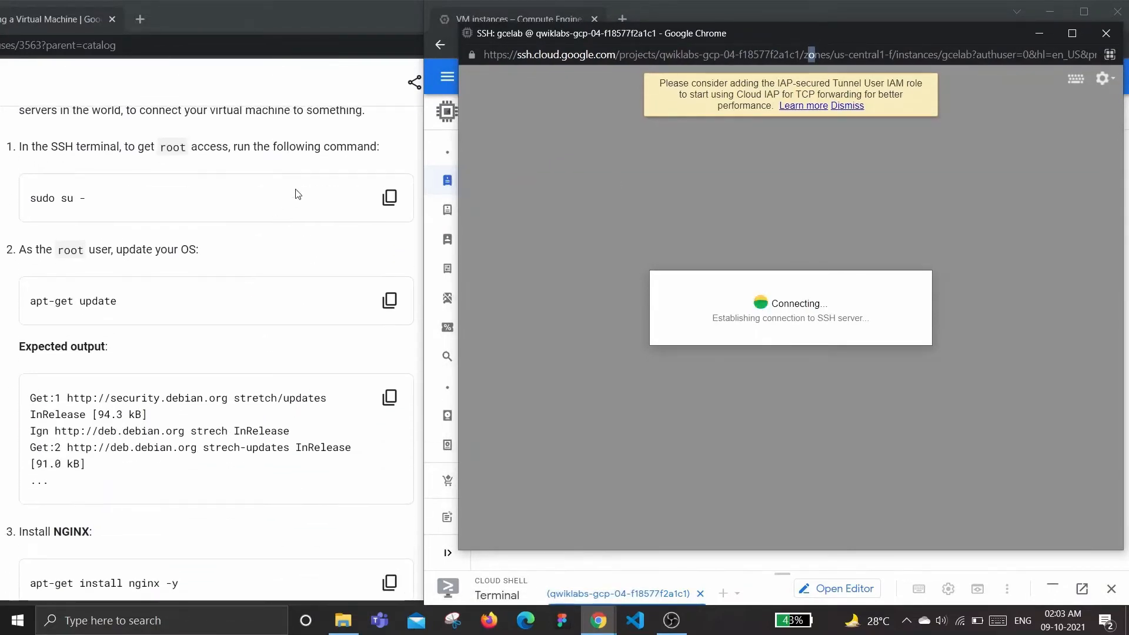
scroll(296, 194, up, 1)
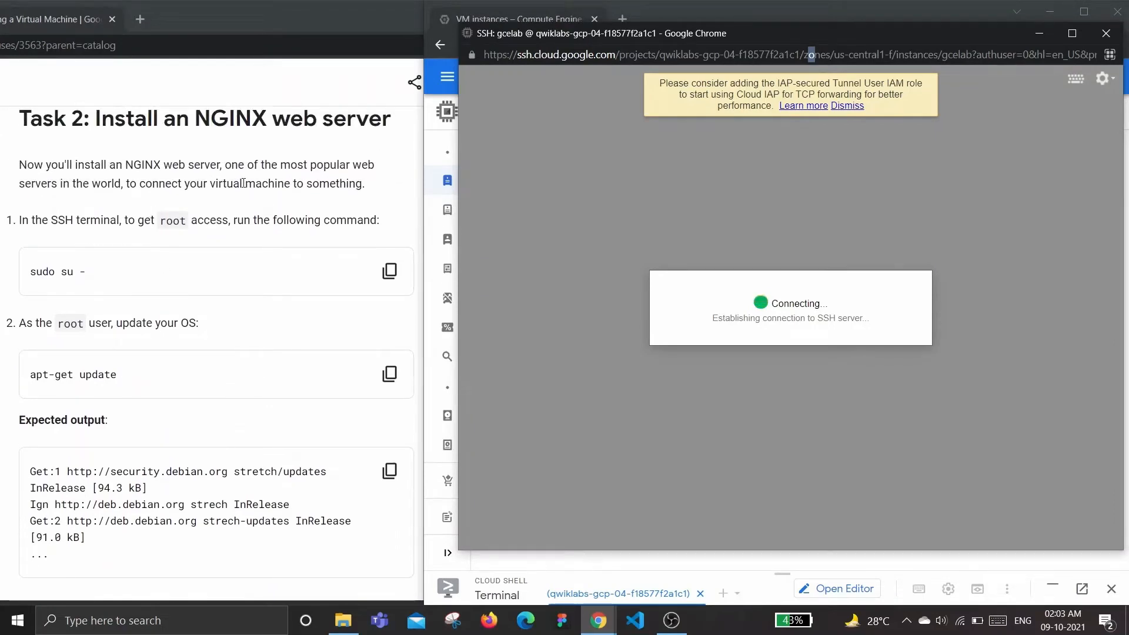
scroll(220, 317, down, 2)
scroll(221, 318, up, 2)
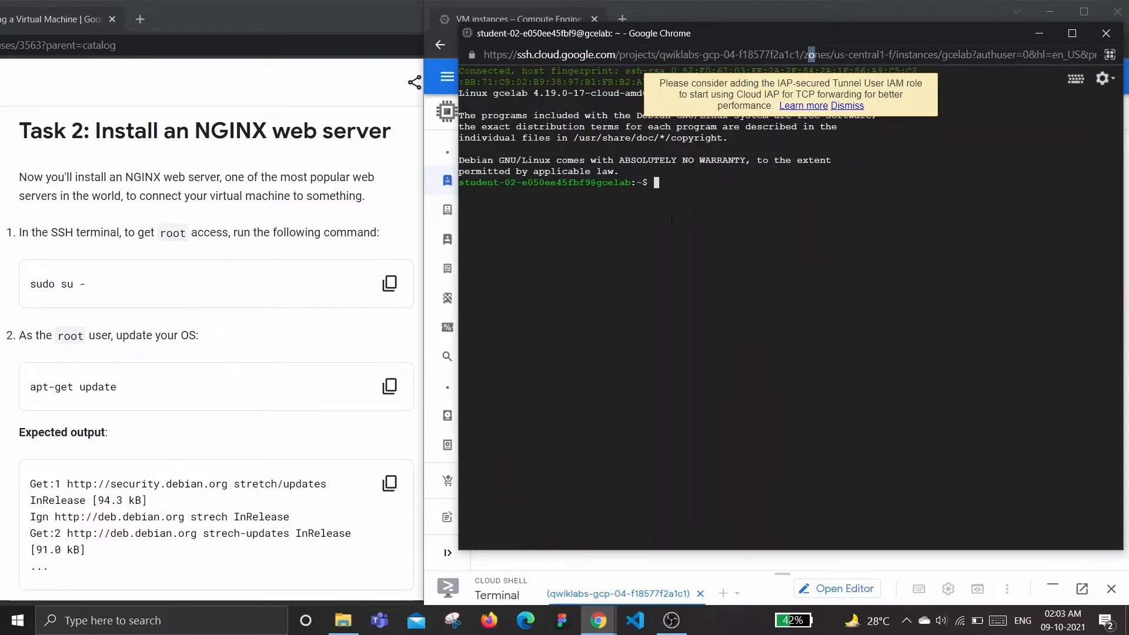
click(389, 283)
click(793, 225)
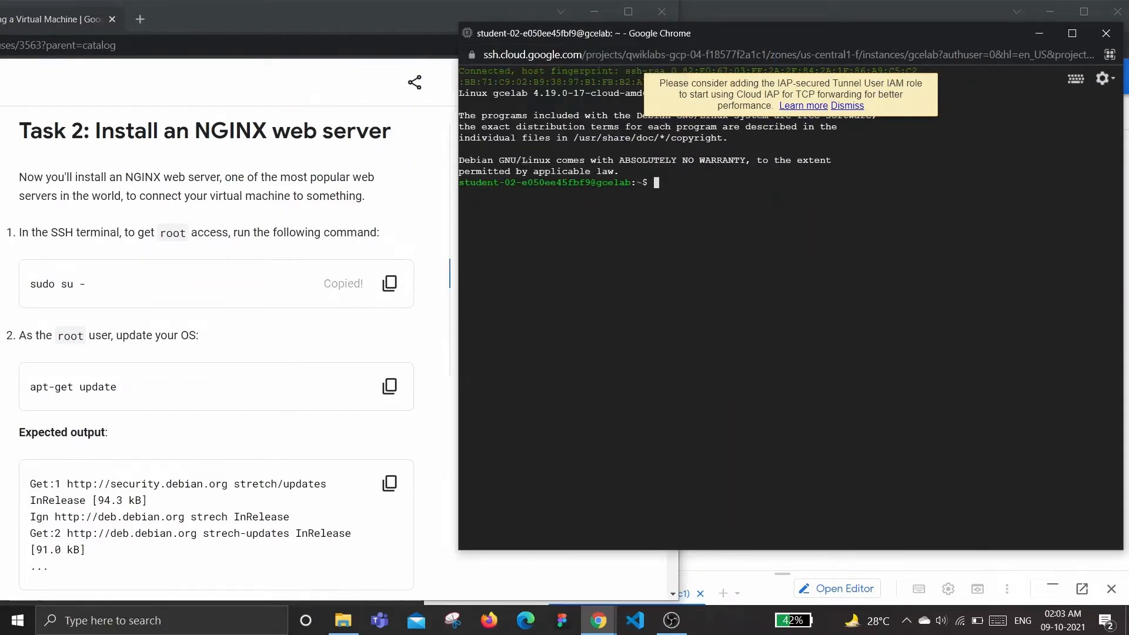
key(ctrl+v)
key(Return)
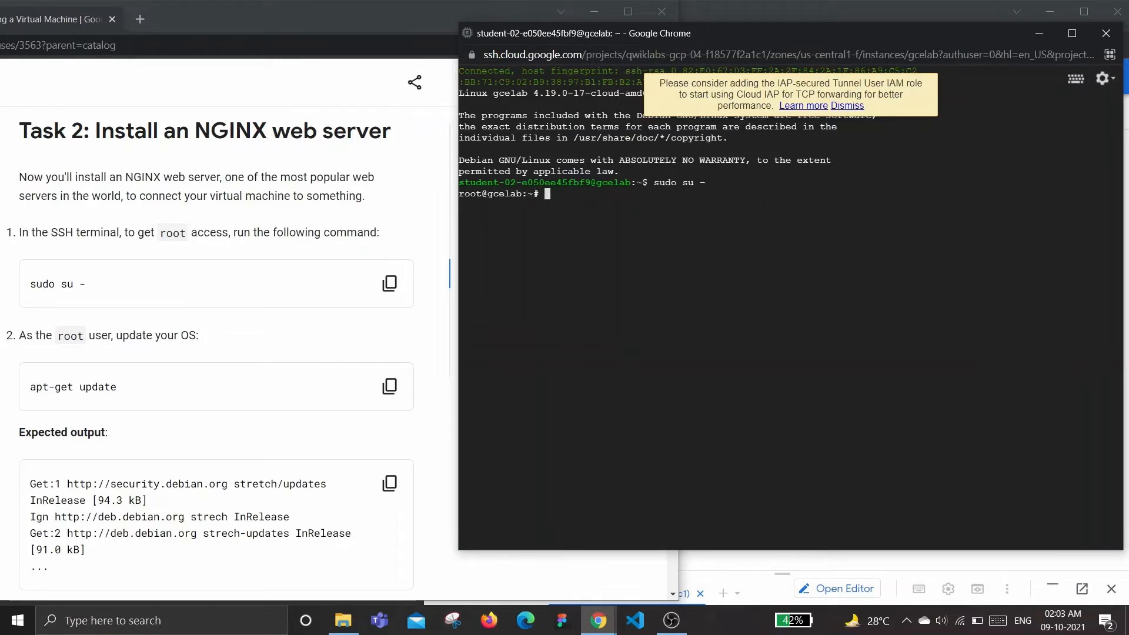
Copy the apt-get update command from the instructions and run it in the SSH terminal
click(389, 386)
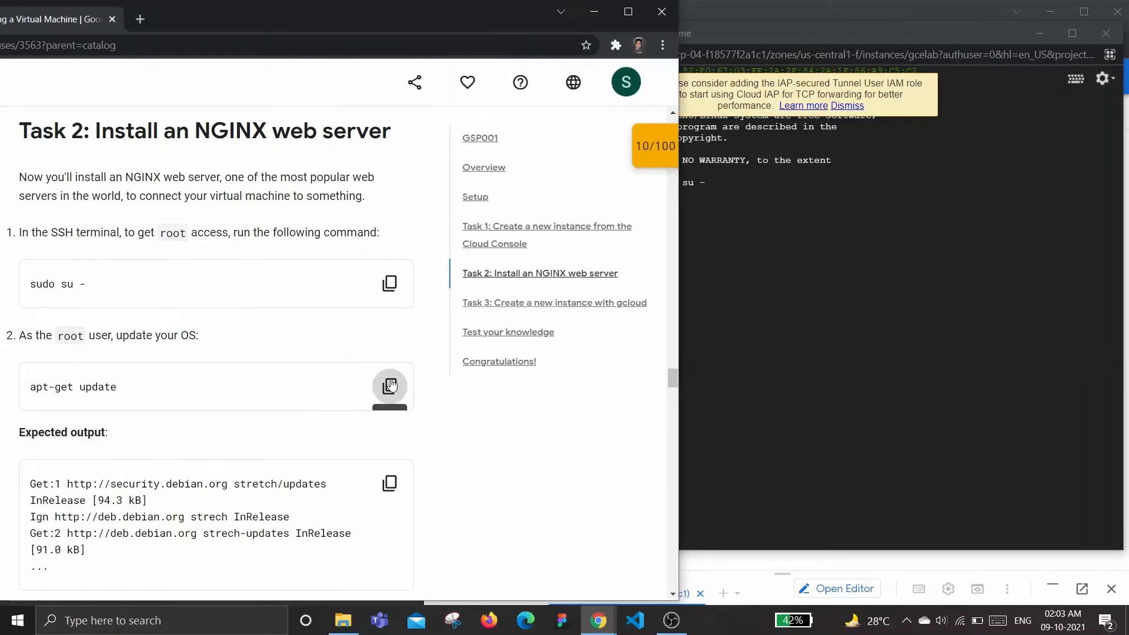
click(759, 228)
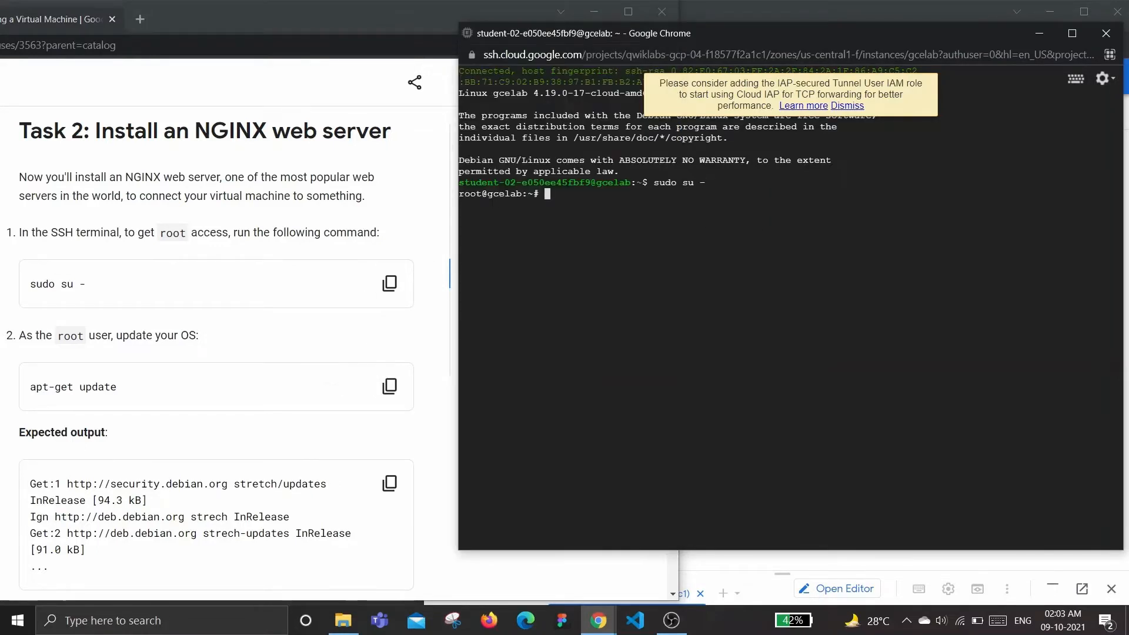
key(ctrl+v)
key(Return)
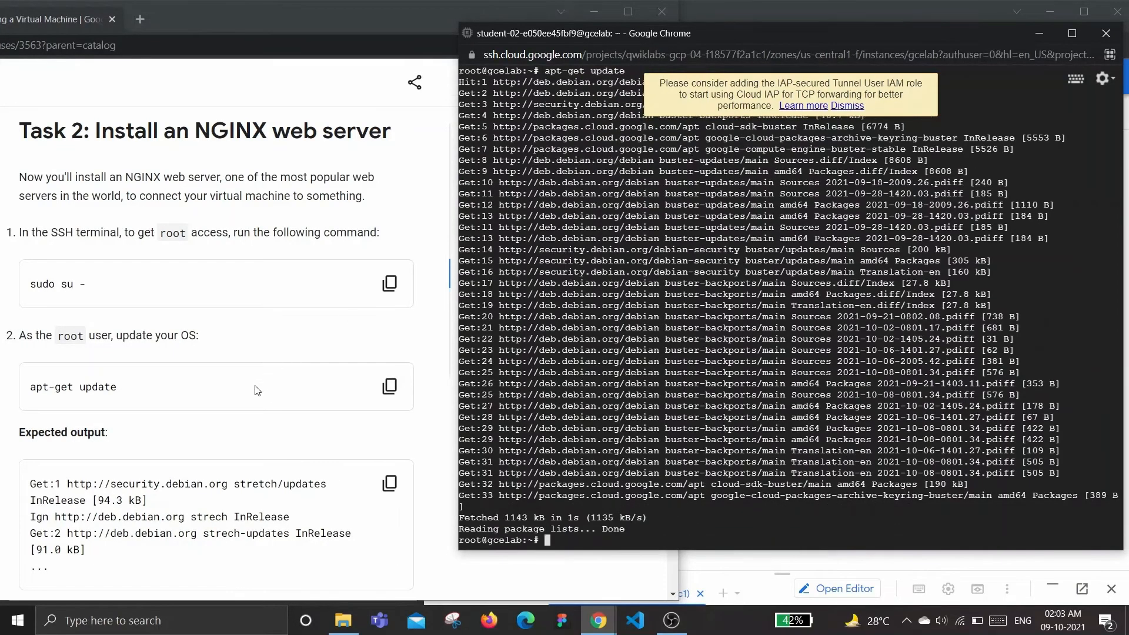
Copy the apt-get install nginx -y command and run it in the SSH terminal to install NGINX
click(213, 343)
scroll(216, 346, down, 3)
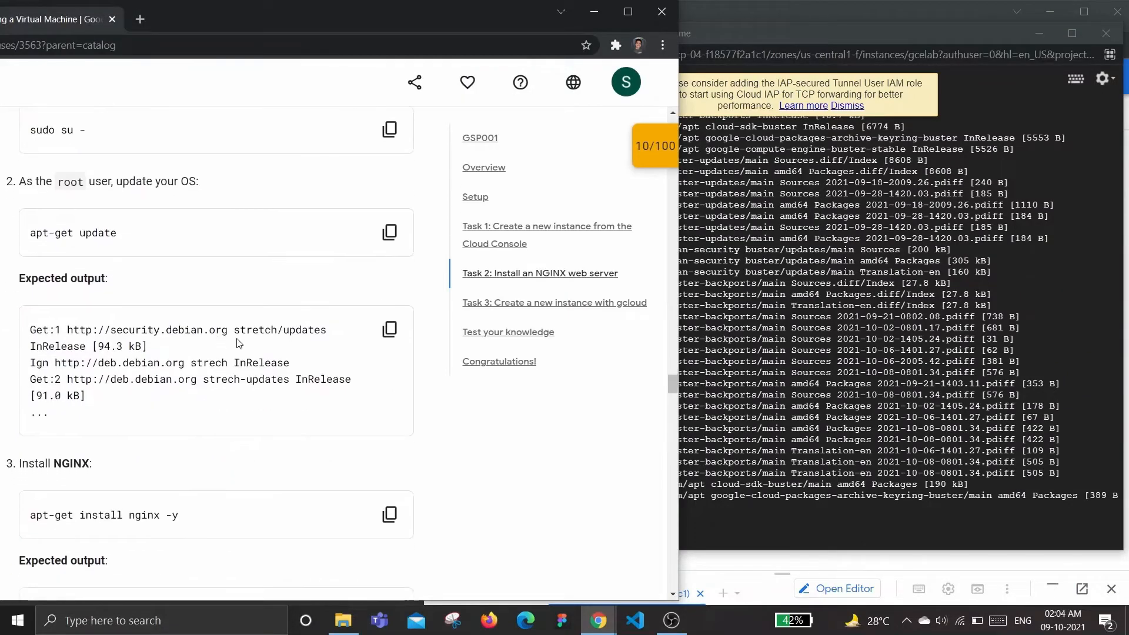
scroll(306, 331, down, 2)
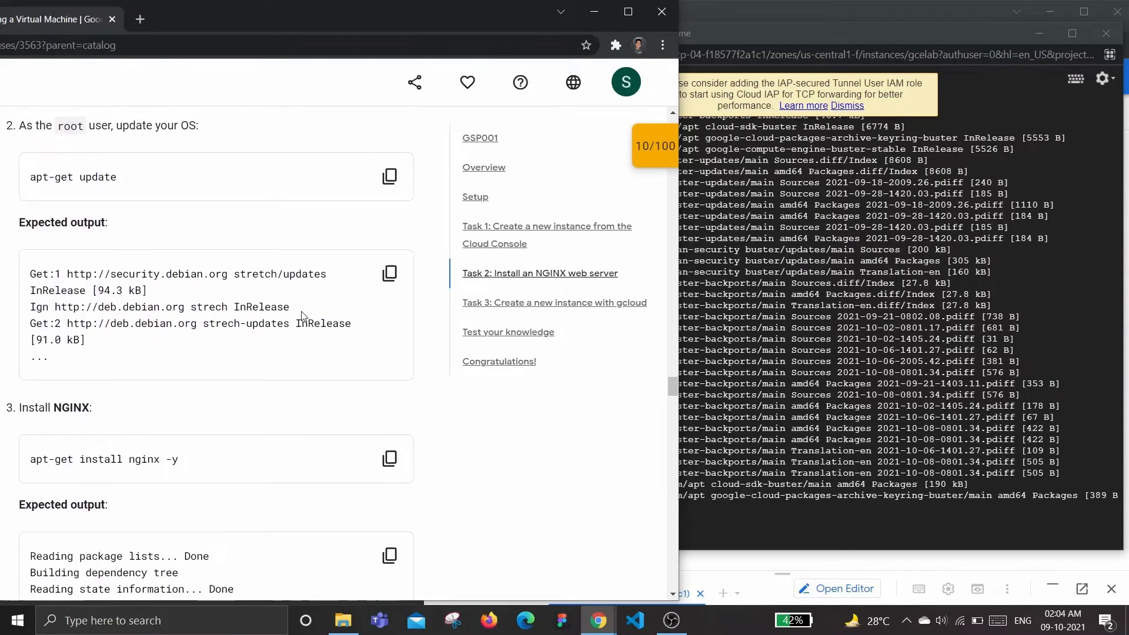
key(alt+Tab)
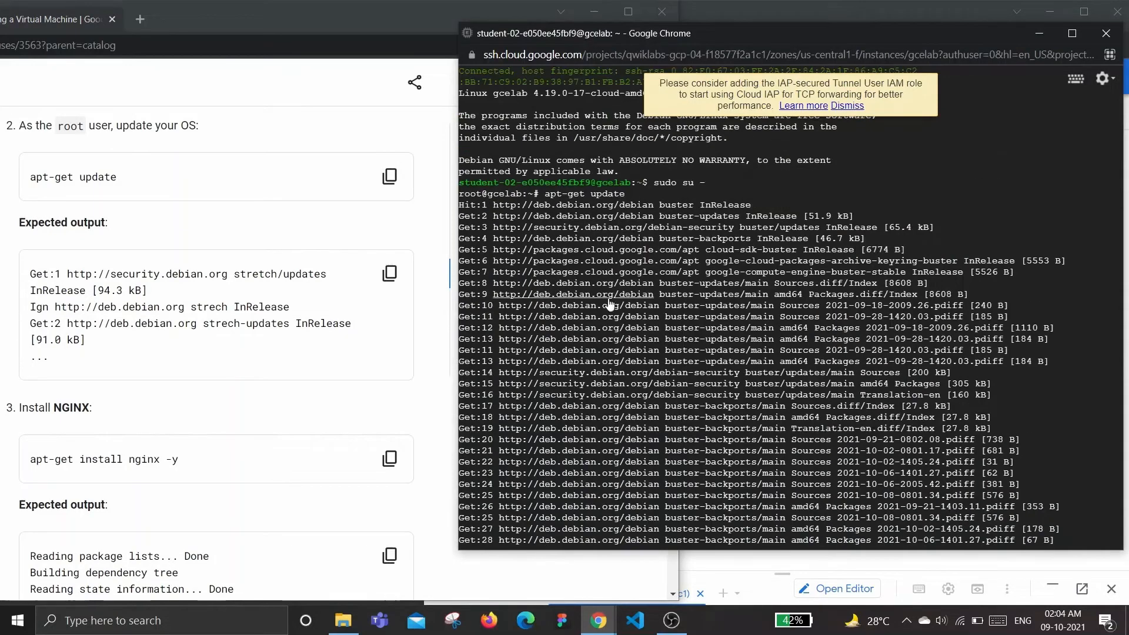
scroll(174, 374, down, 3)
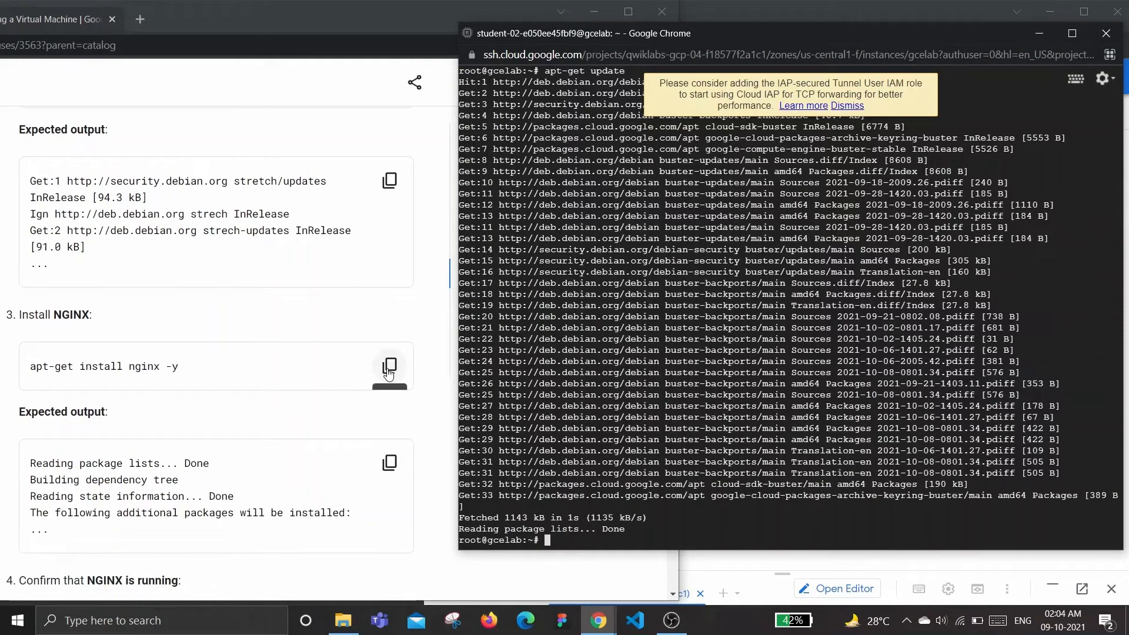
drag(31, 366, 68, 366)
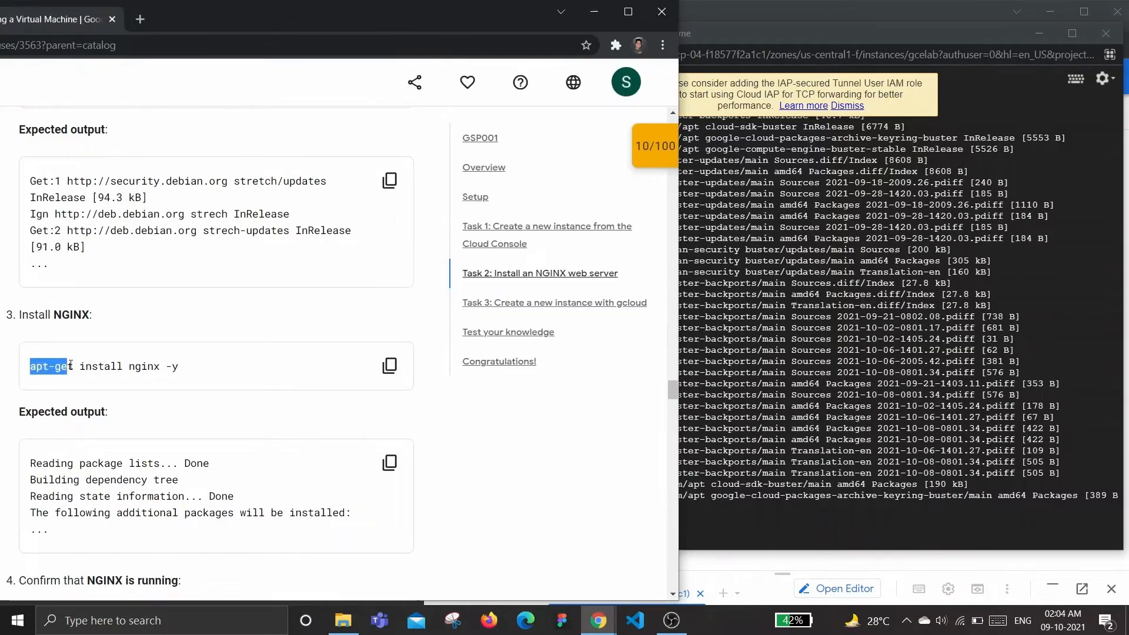
click(118, 365)
double_click(135, 366)
click(182, 367)
click(389, 365)
click(729, 514)
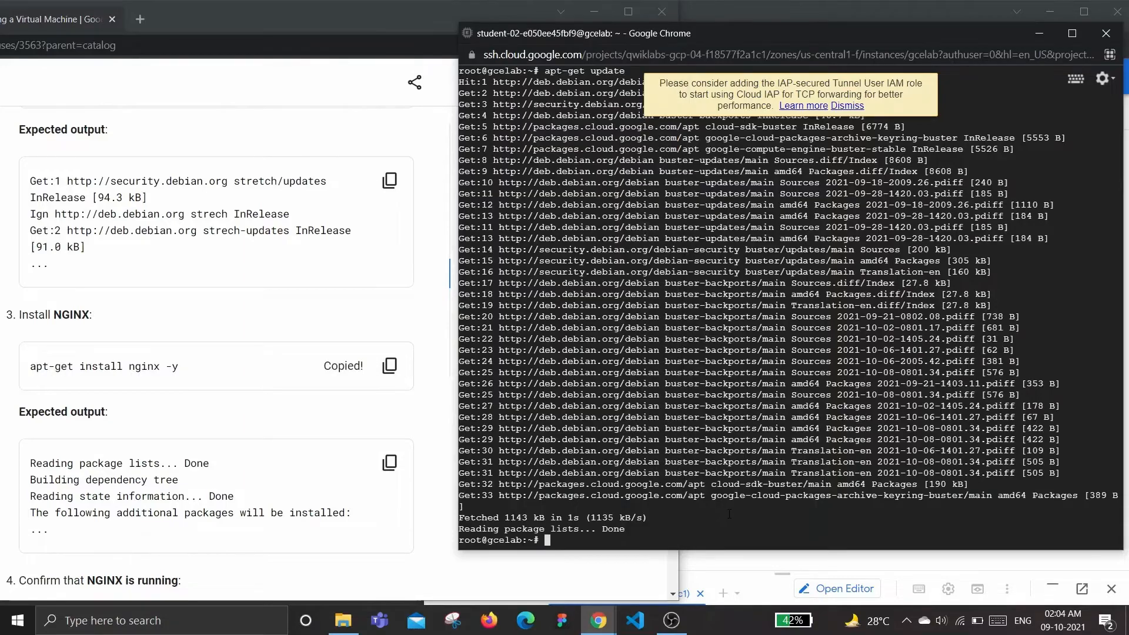
key(ctrl+v)
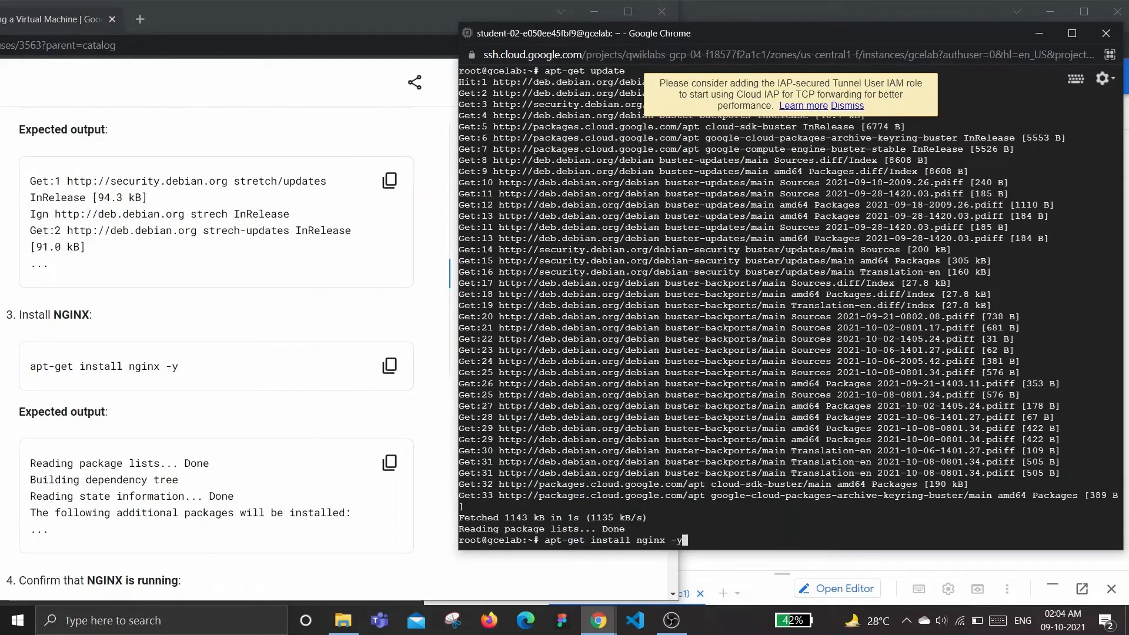
key(Return)
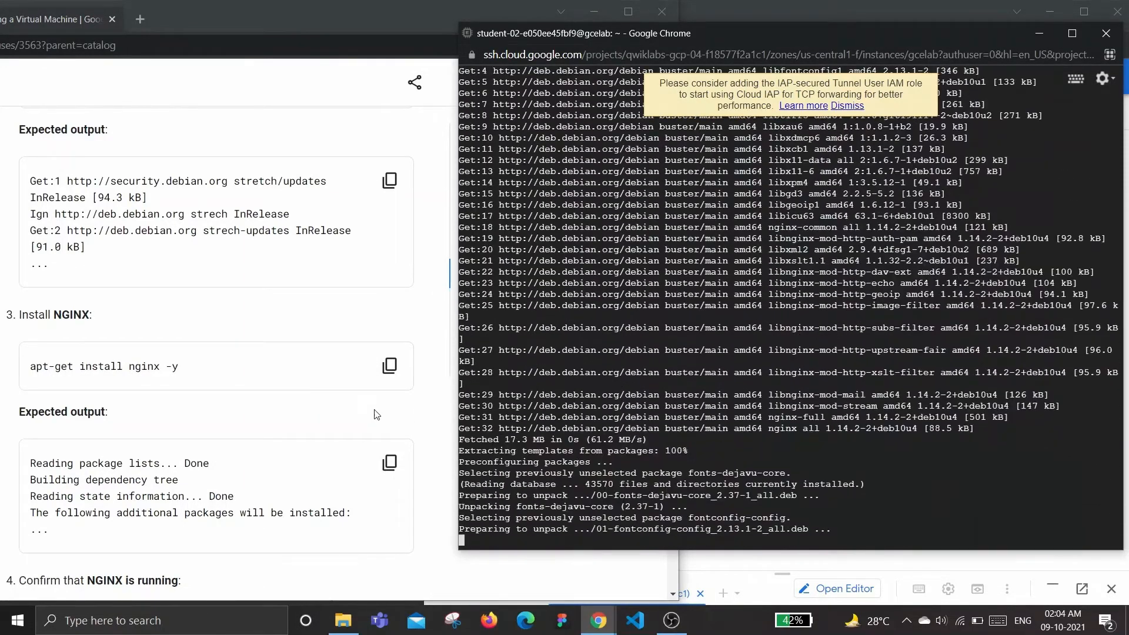
Copy the ps auwx | grep nginx command and run it in the SSH terminal to check NGINX is running
scroll(200, 407, down, 1)
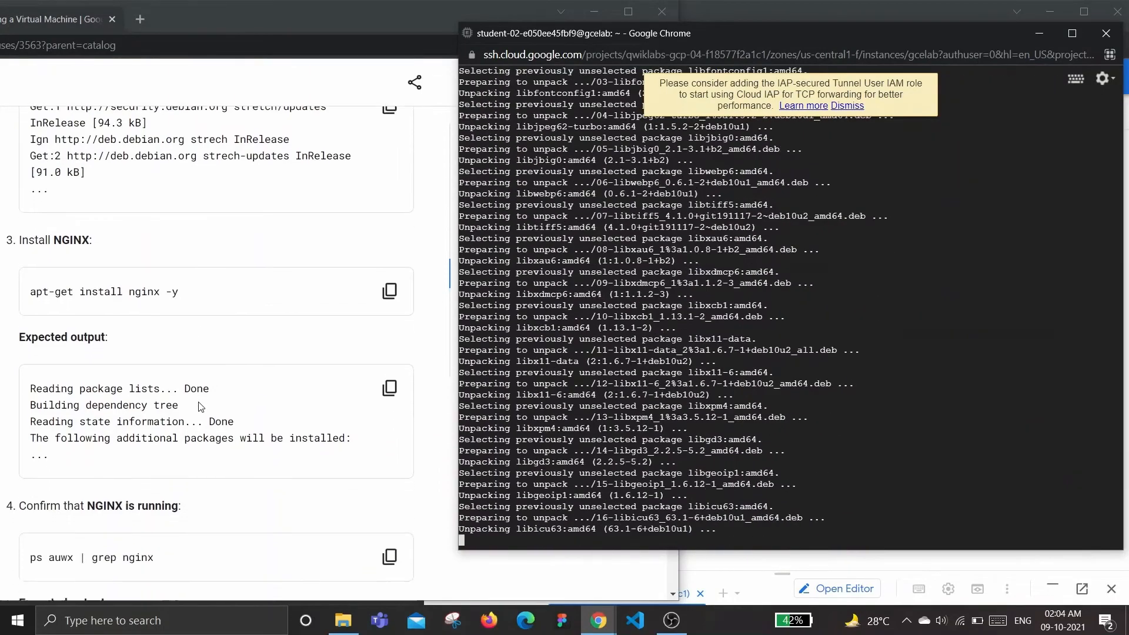
scroll(200, 407, down, 1)
scroll(194, 361, down, 1)
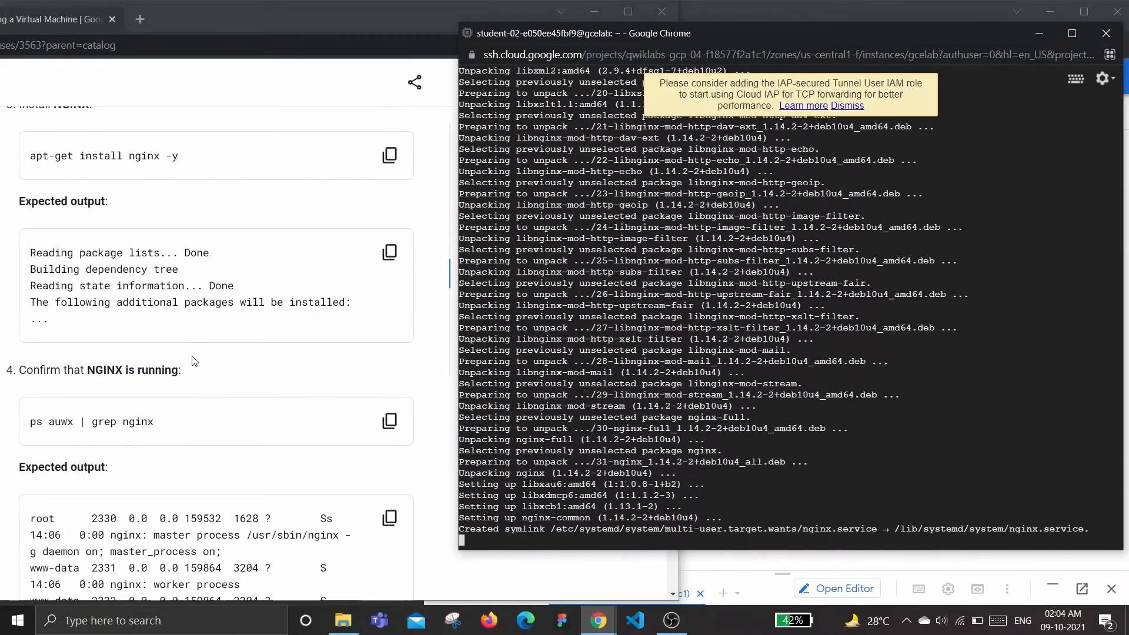
scroll(194, 361, down, 1)
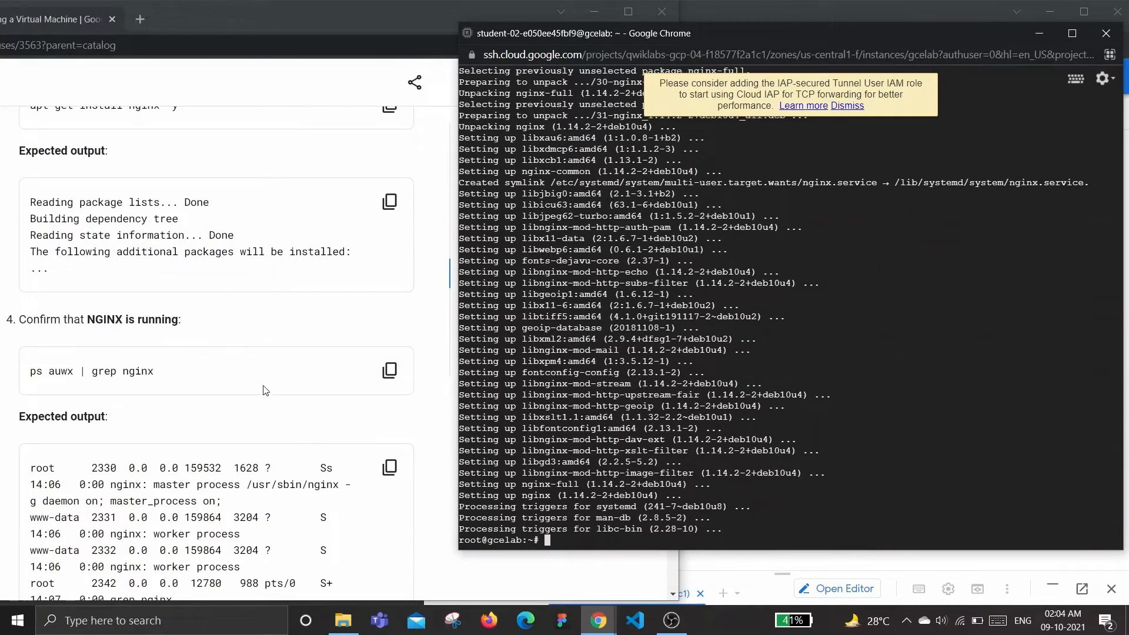
click(389, 370)
click(935, 499)
key(ctrl+v)
key(Return)
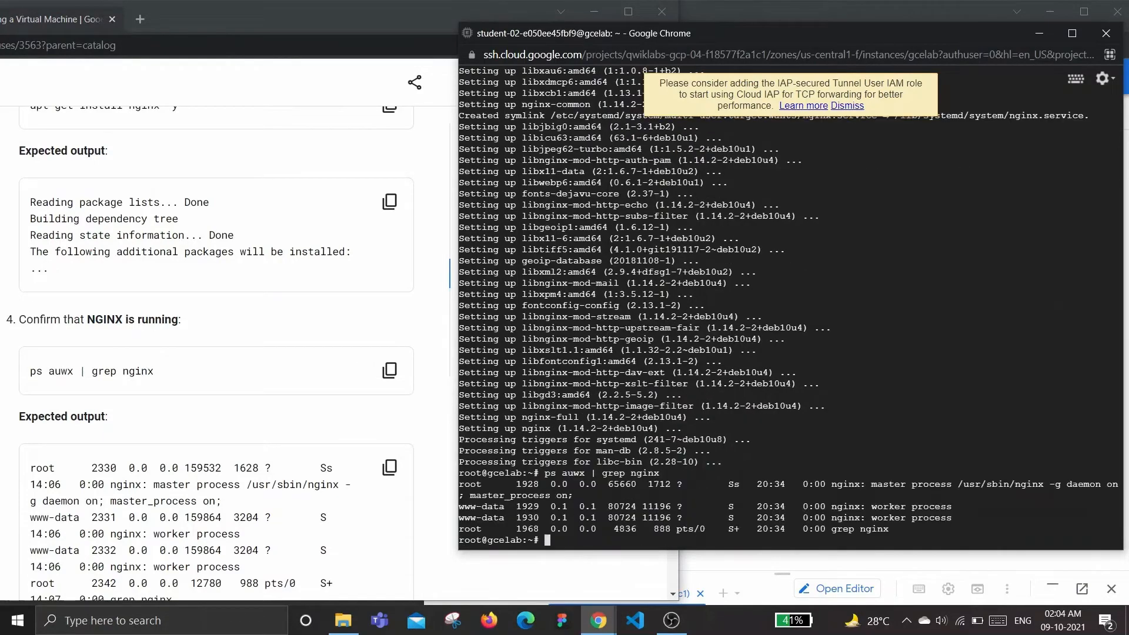
Open the gcelab instance's external IP link in the VM instances list to view the web page
scroll(206, 347, down, 1)
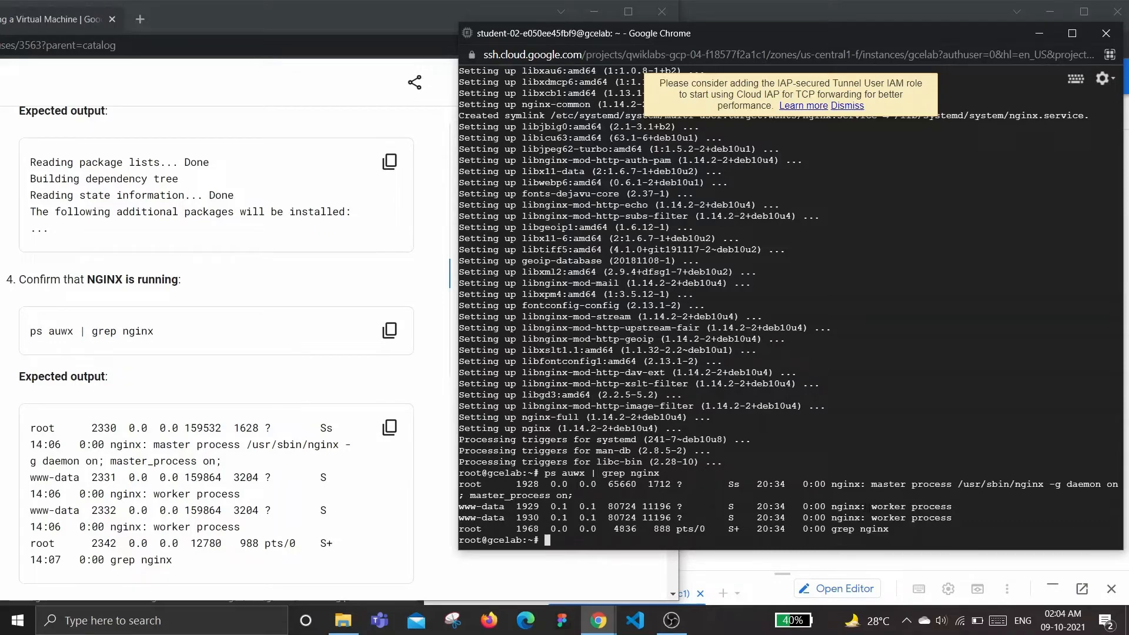
scroll(298, 366, down, 3)
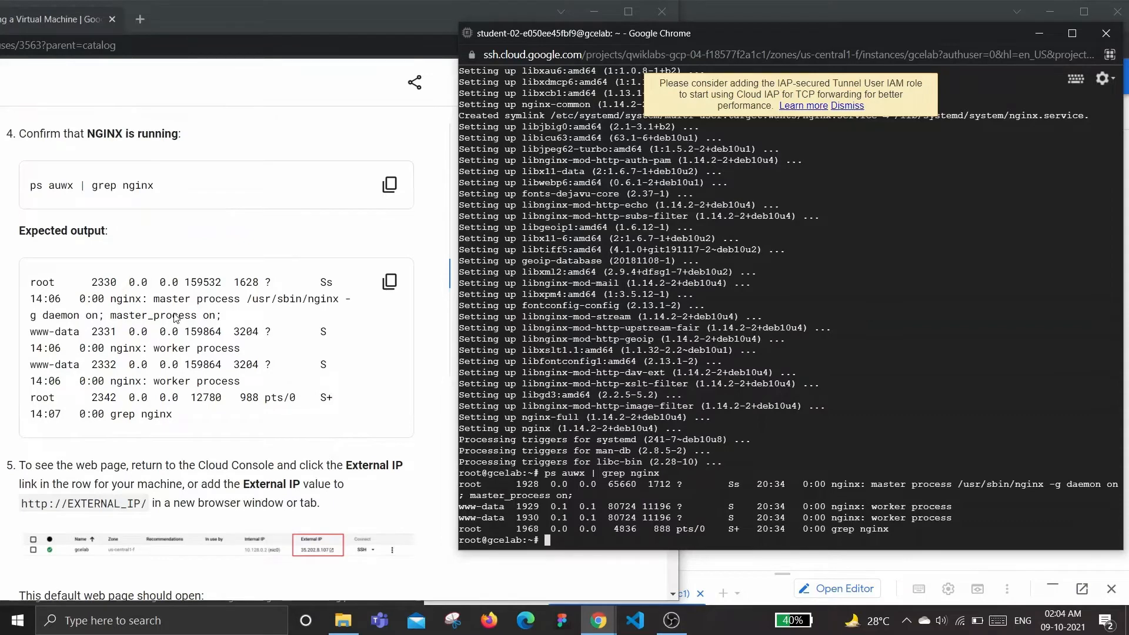
scroll(100, 281, down, 1)
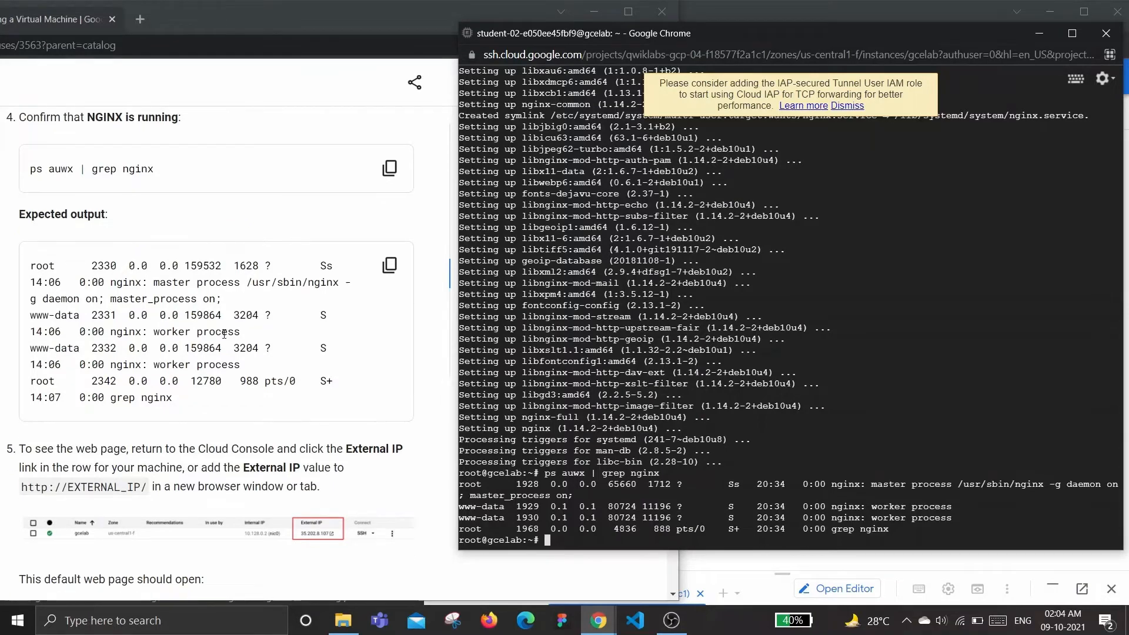
scroll(226, 346, down, 2)
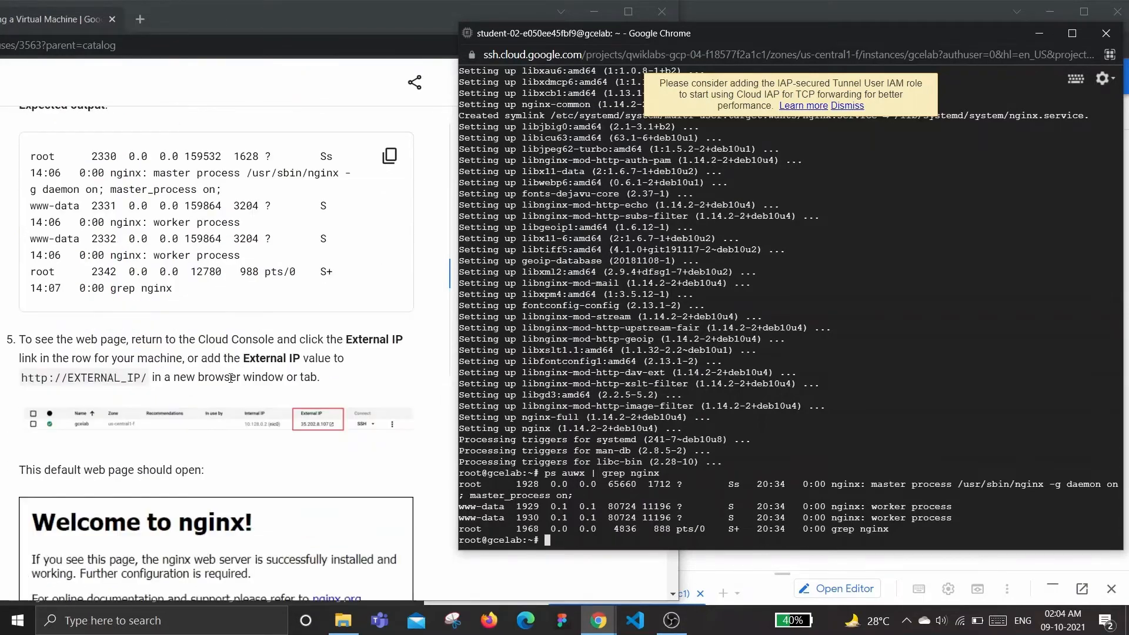
scroll(231, 378, down, 1)
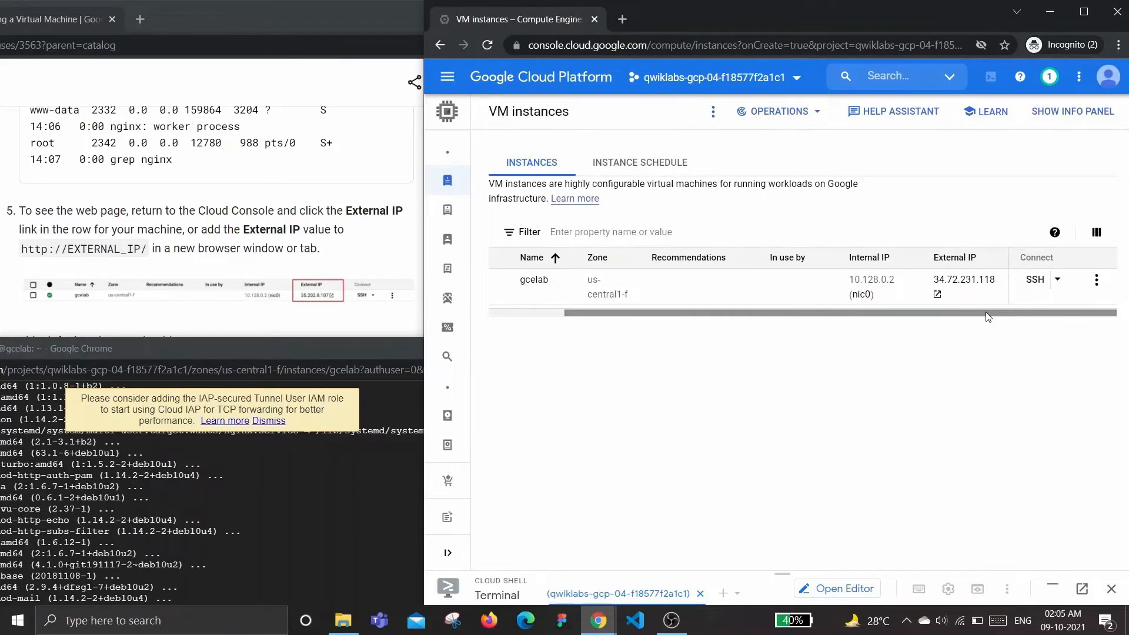
click(965, 281)
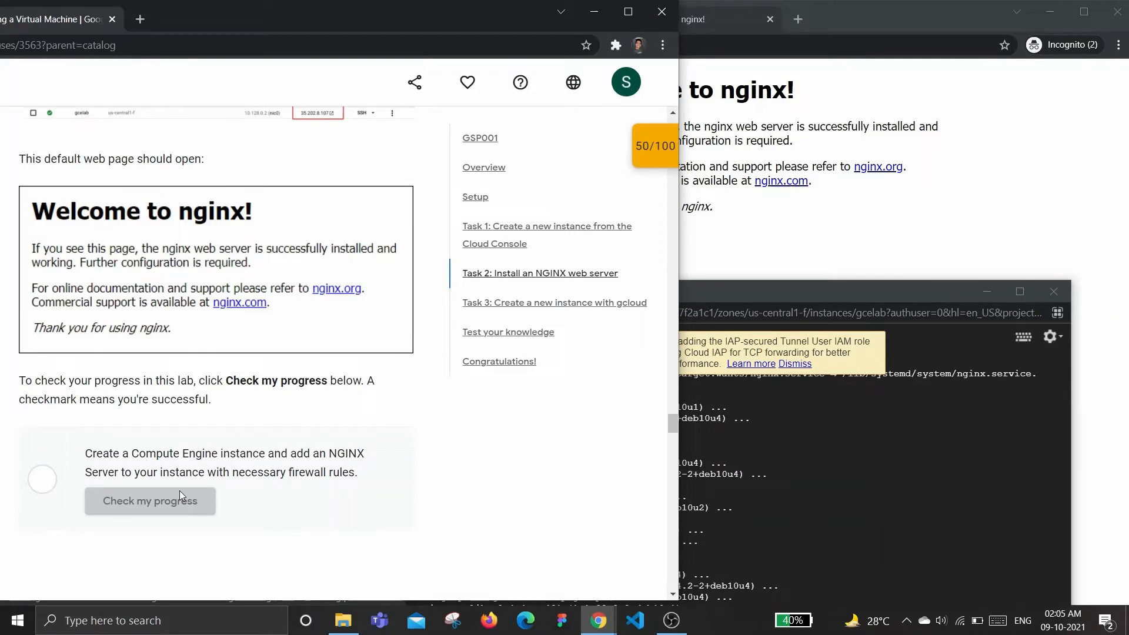
Check progress for the NGINX task in the lab and close the SSH terminal window
click(179, 491)
scroll(206, 447, down, 1)
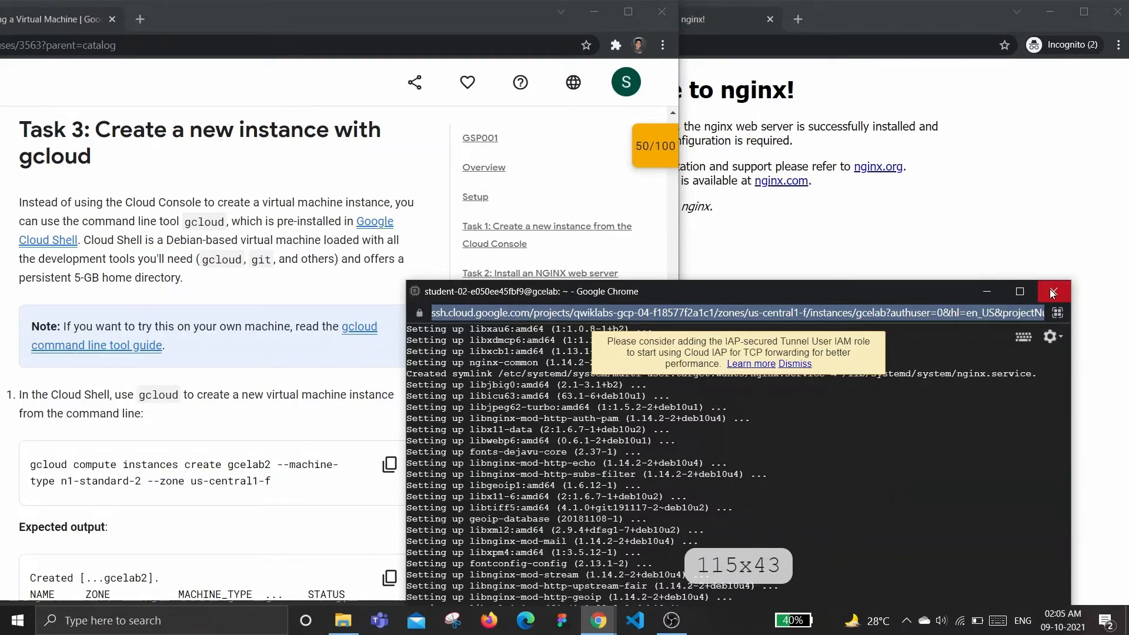
click(1052, 292)
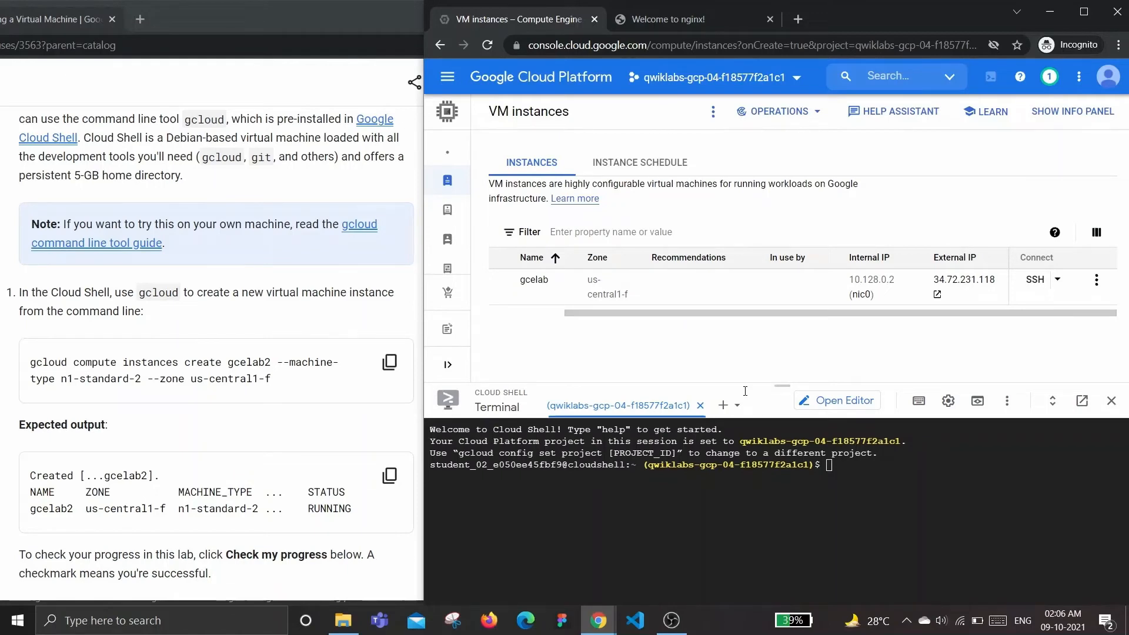
Run gcloud compute instances create gcelab2 --machine-type n1-standard-2 --zone us-central1-f in Cloud Shell
click(854, 466)
key(Return)
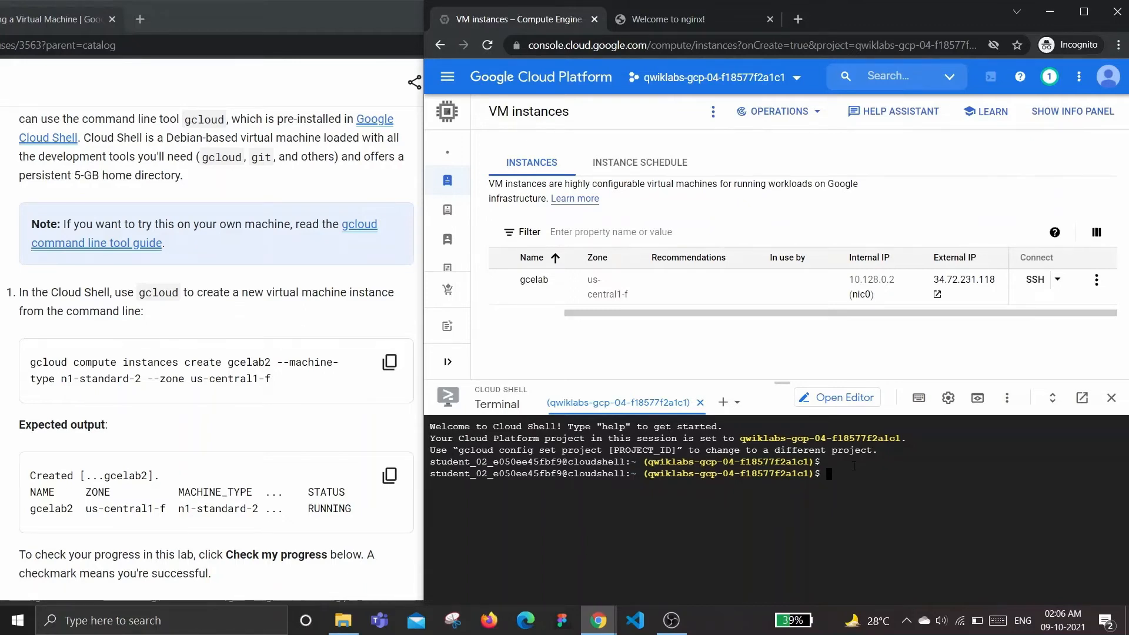
key(Return)
key(ctrl+v)
key(Return)
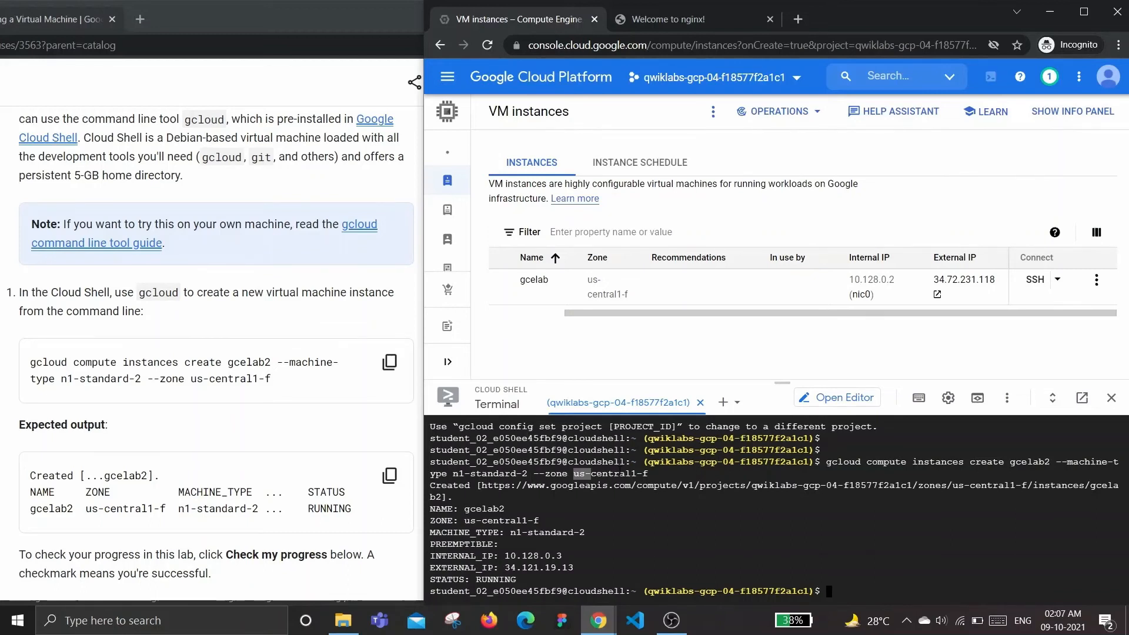
Review the new gcelab2 instance in the VM instances list and return to the lab instructions
drag(591, 473, 649, 473)
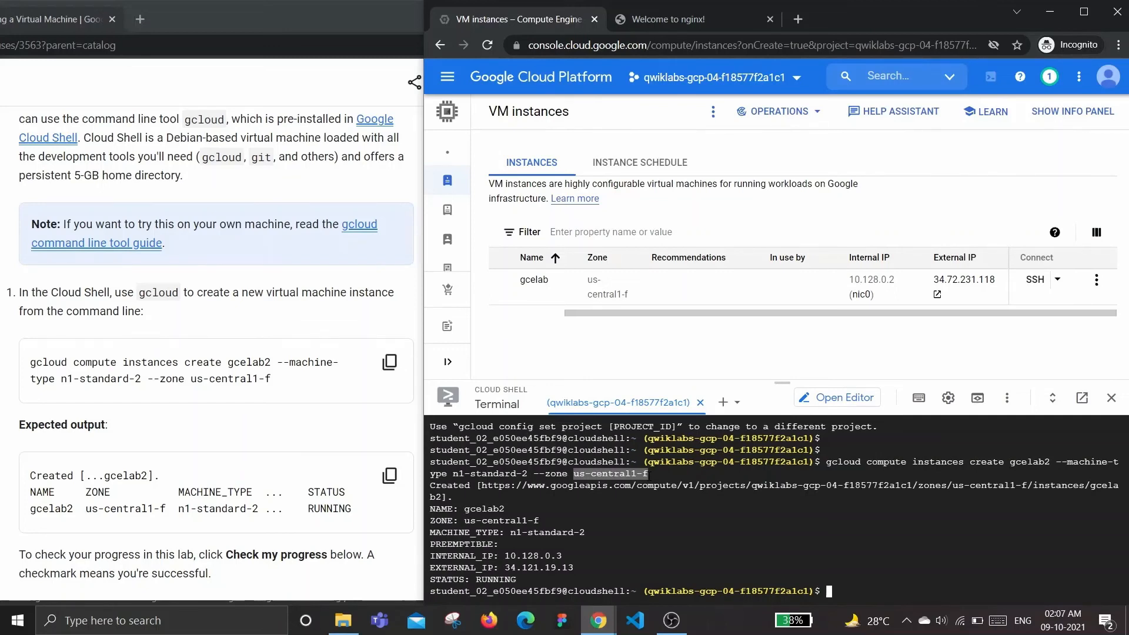
click(552, 370)
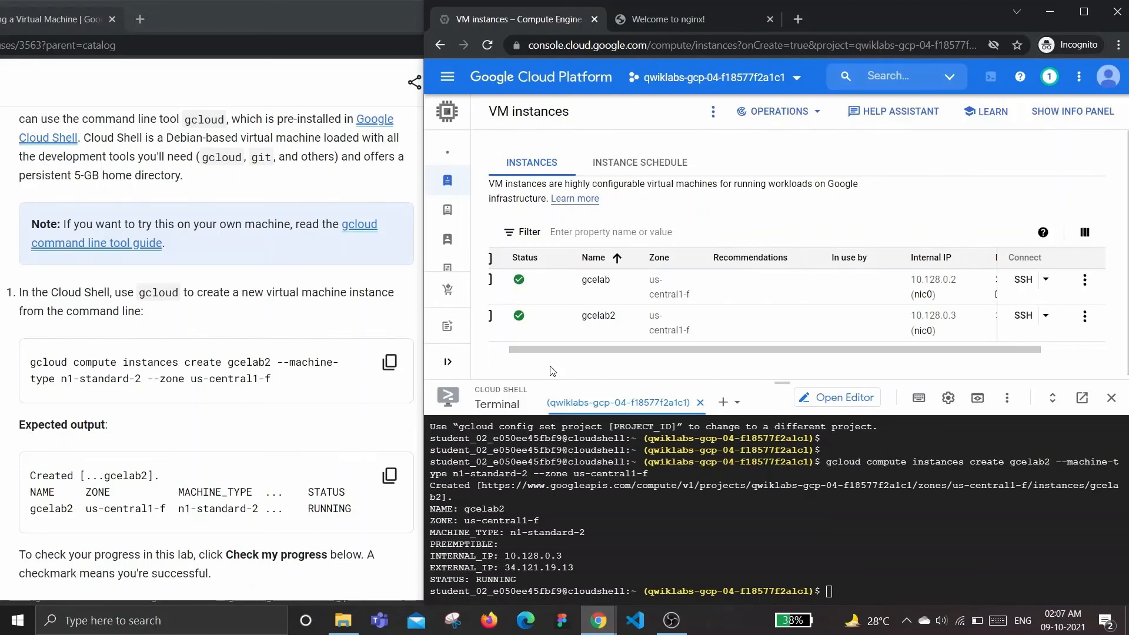
click(237, 19)
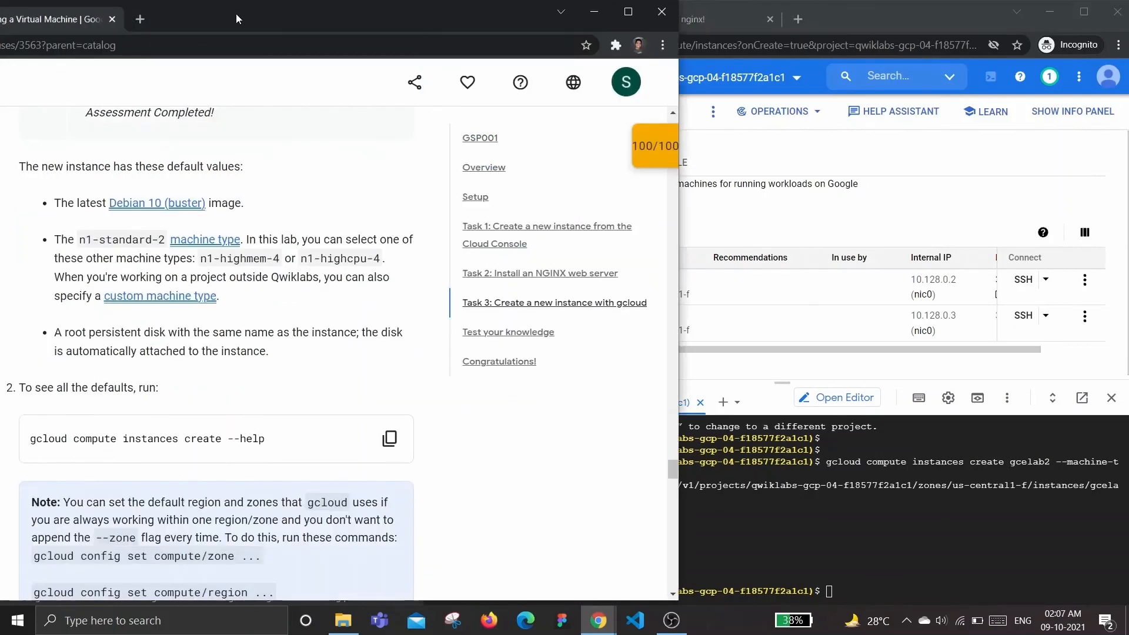